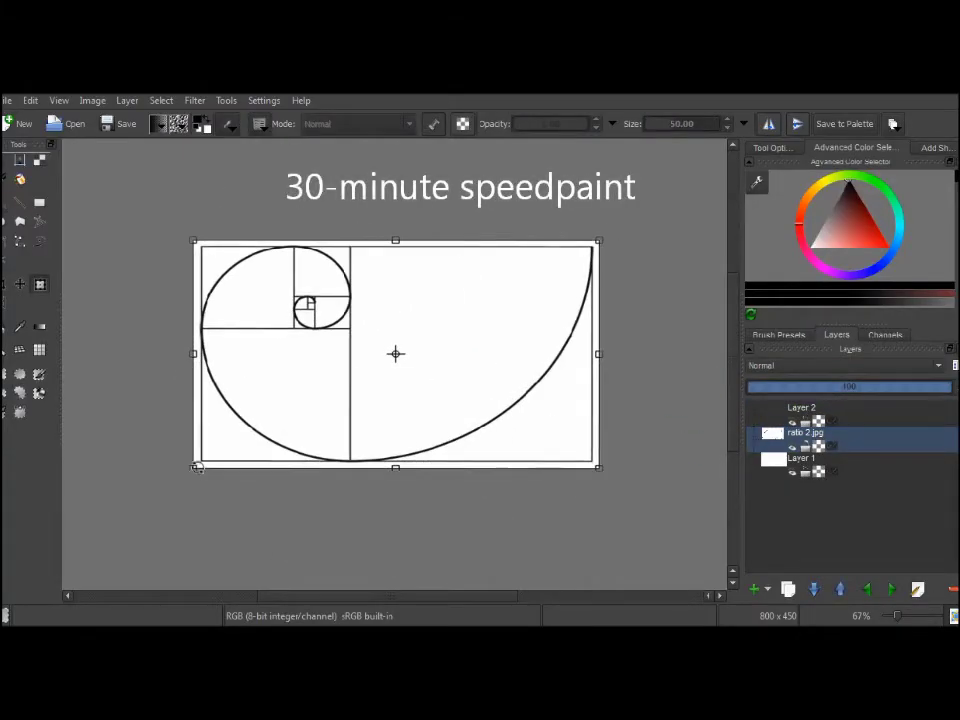
- Rotate the image 180° and duplicate the golden-spiral guide layer
click(92, 100)
click(303, 254)
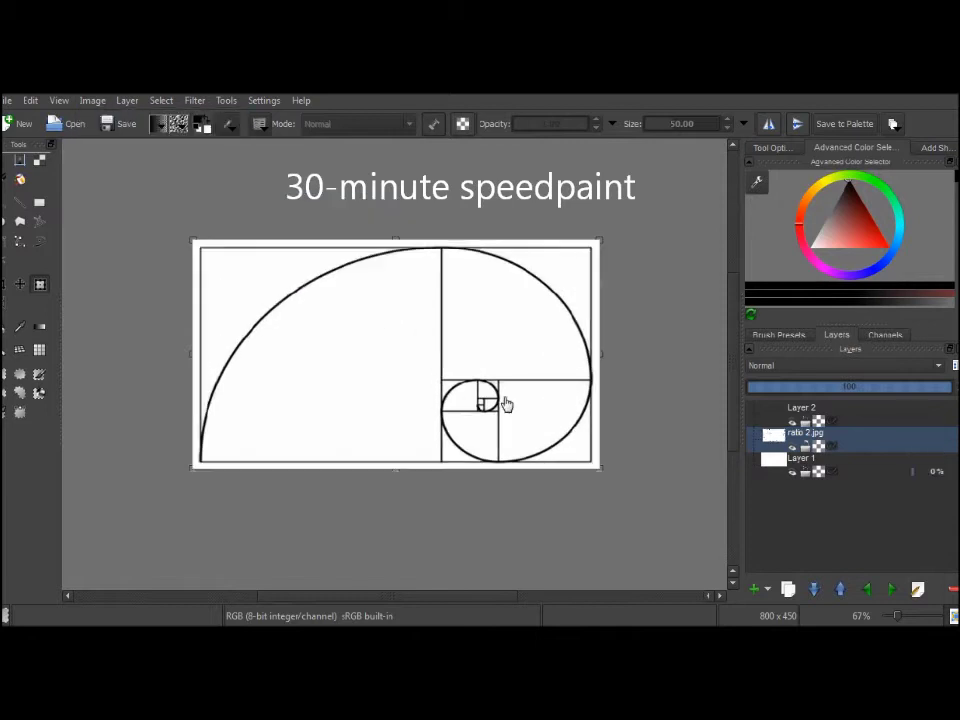
key(ctrl+j)
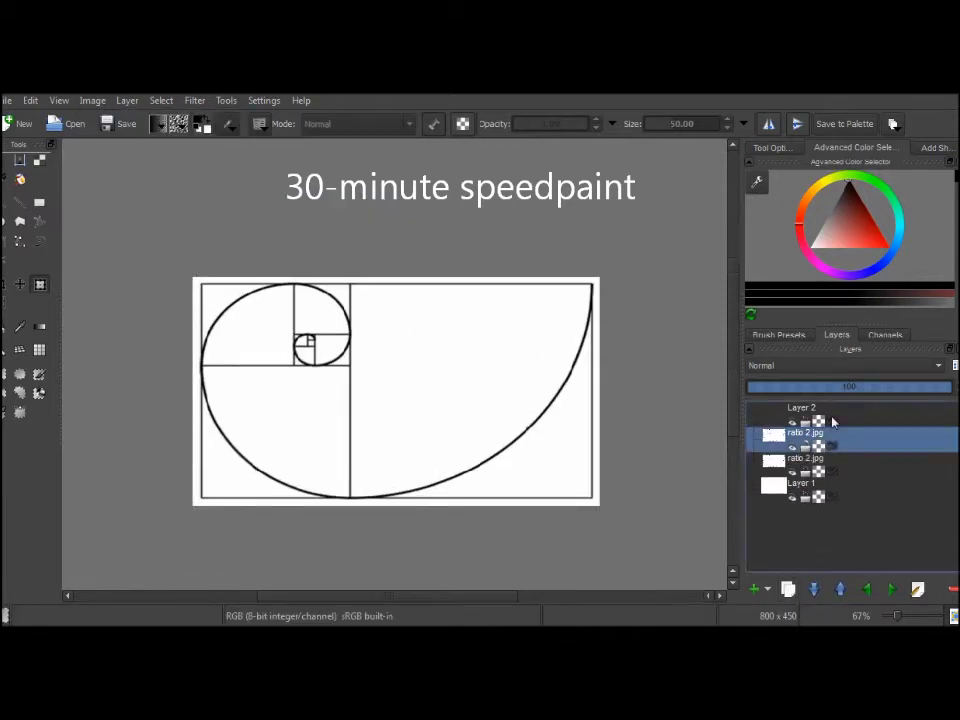
- Try scaling the spiral copy, cancel the transform, and switch to the composition grids folder
key(ctrl+t)
mouse_move(589, 306)
mouse_down()
mouse_move(388, 388)
mouse_move(207, 348)
mouse_move(205, 372)
mouse_up()
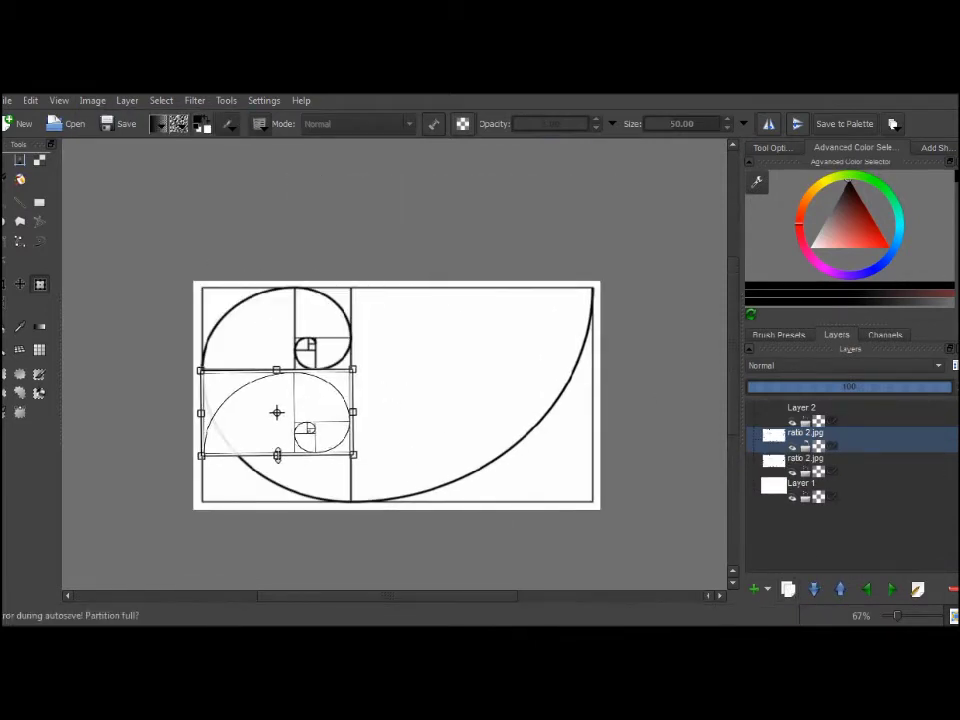
drag(276, 409, 276, 497)
drag(351, 388, 598, 388)
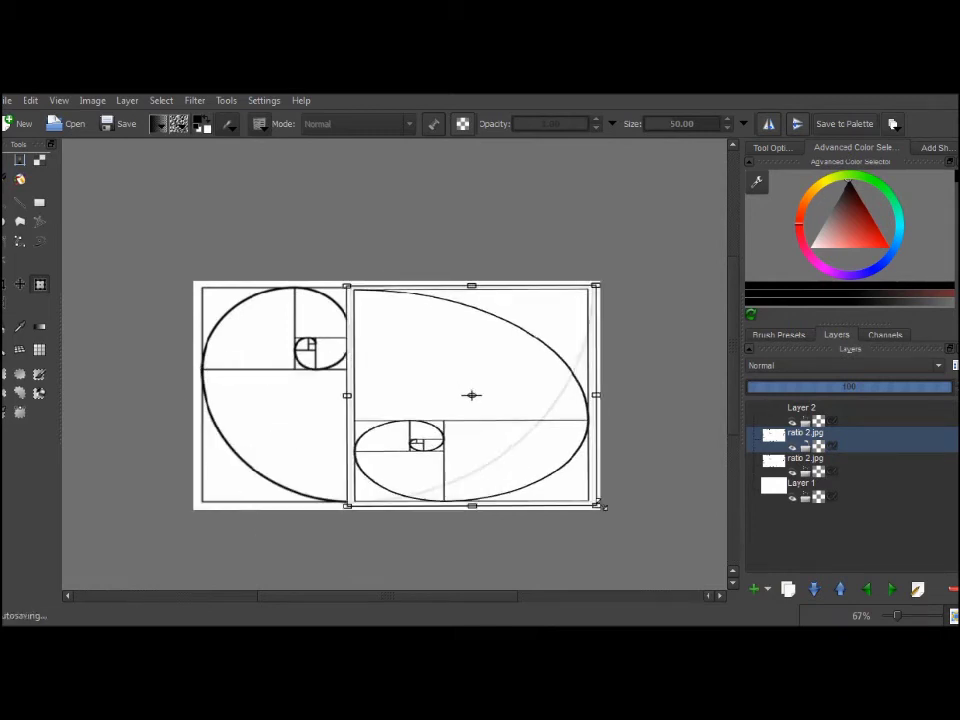
key(Escape)
key(alt+Tab)
- Add the ratio 1 grid image as a layer and stretch it over the full canvas
drag(502, 295, 250, 430)
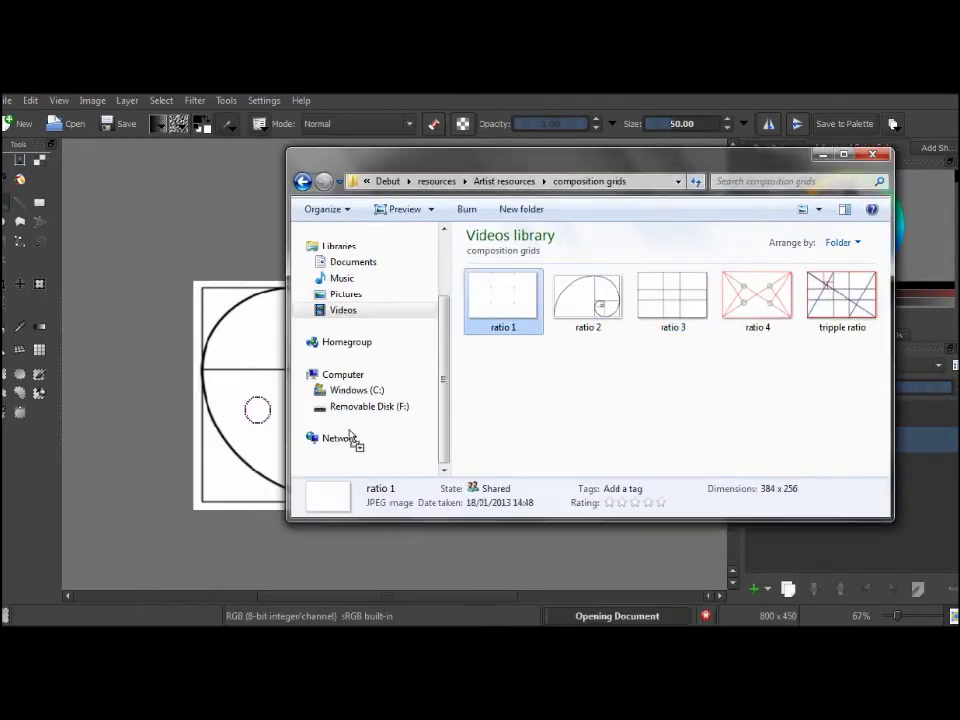
right_click(872, 437)
click(352, 362)
drag(352, 362, 446, 336)
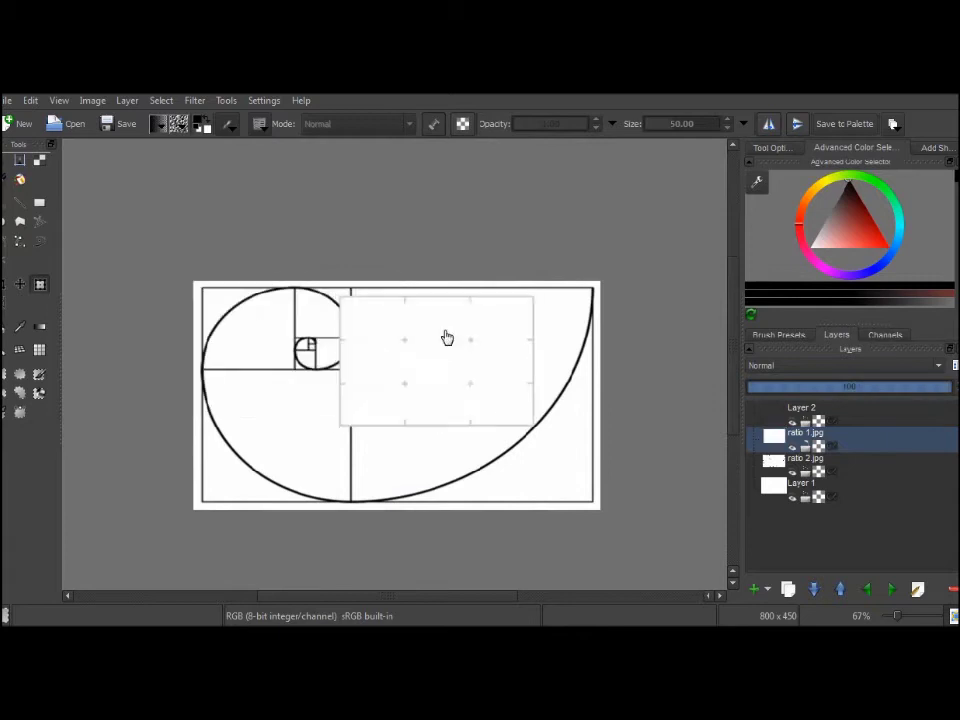
key(ctrl+t)
drag(531, 424, 593, 517)
drag(349, 410, 195, 428)
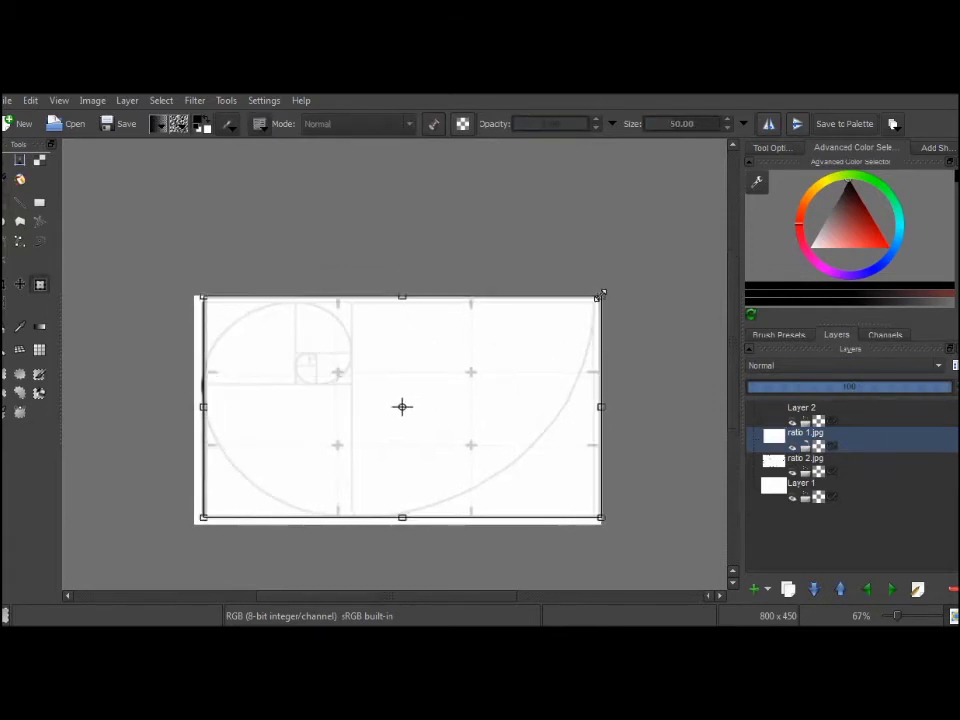
key(Return)
- Step through the layers and make Layer 2 the active painting layer
key(Page_Down)
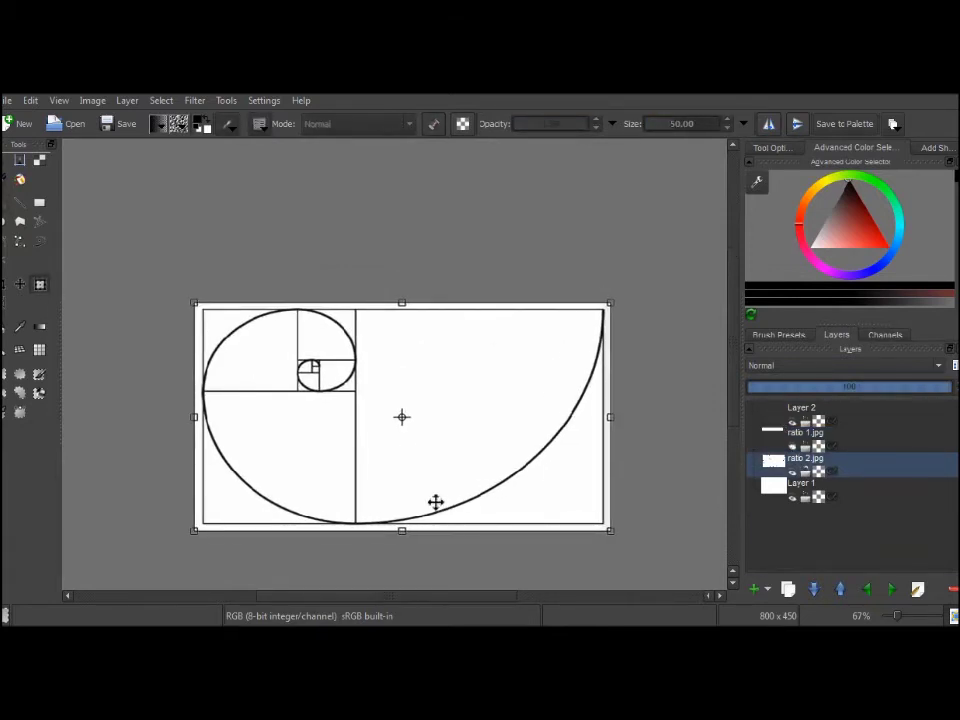
key(Page_Up)
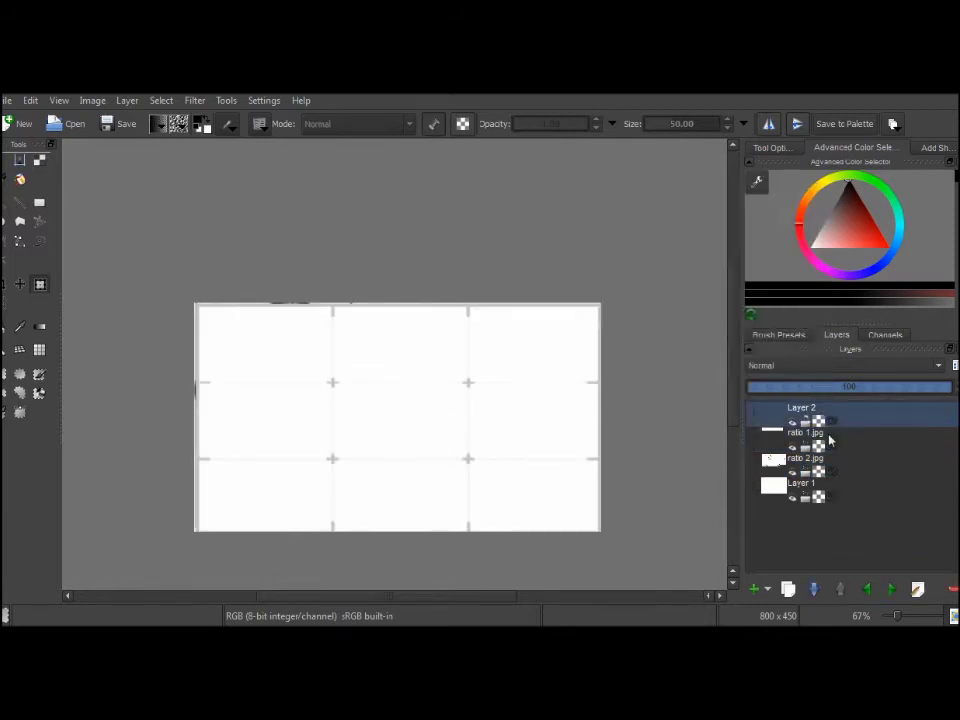
right_click(827, 437)
click(820, 408)
- Set the brush to size 30 and paint the standing figure at the spiral's eye
key(bracketleft)
key(bracketleft)
key(bracketleft)
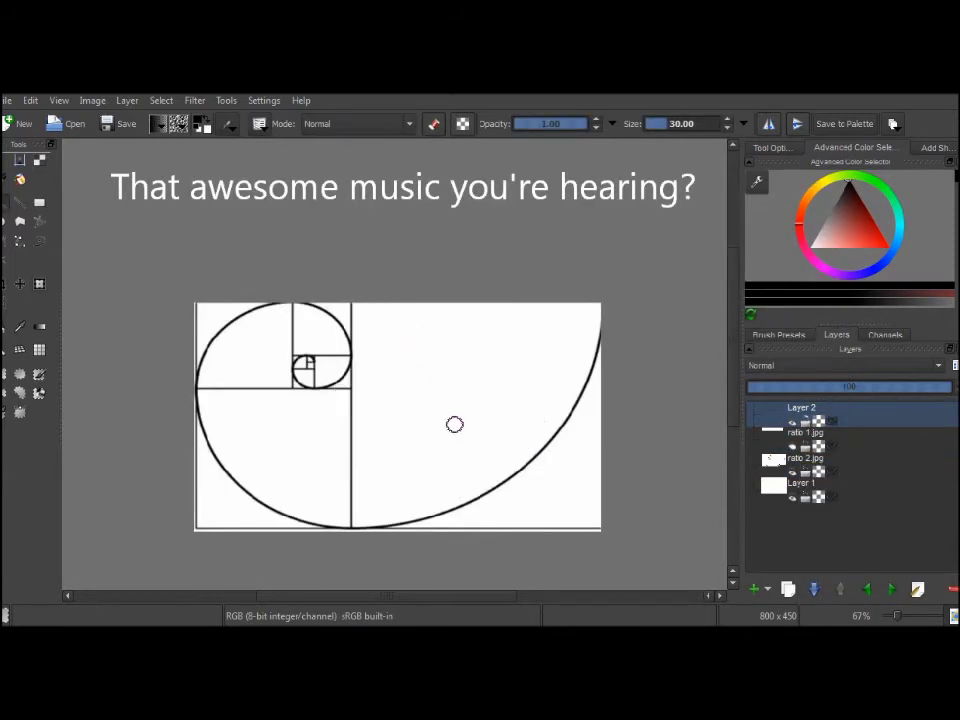
drag(355, 330, 565, 450)
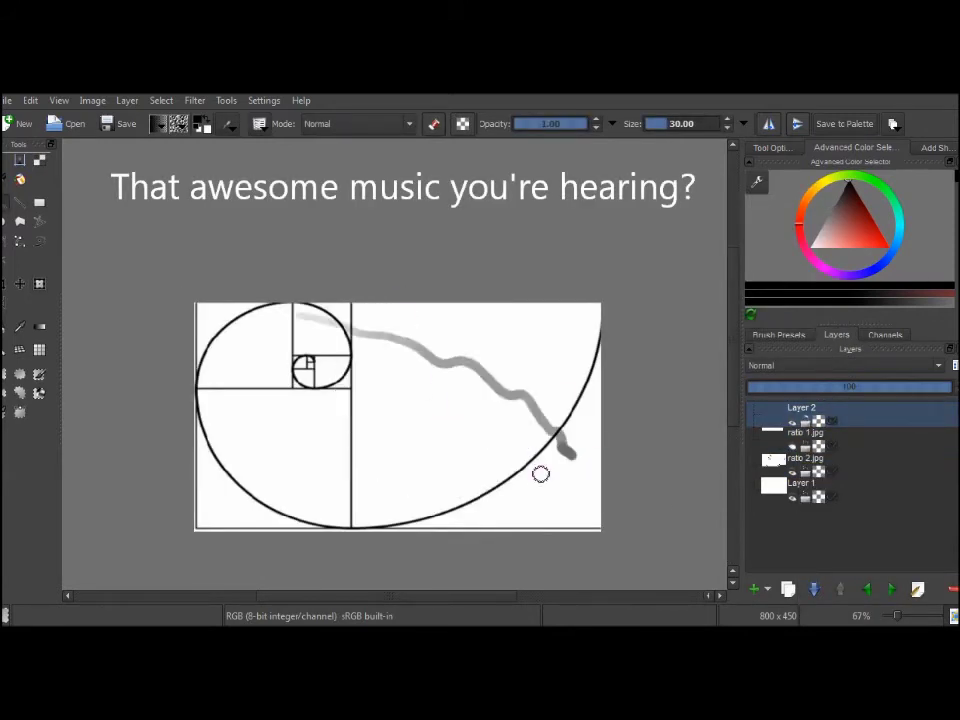
key(ctrl+z)
drag(293, 358, 306, 377)
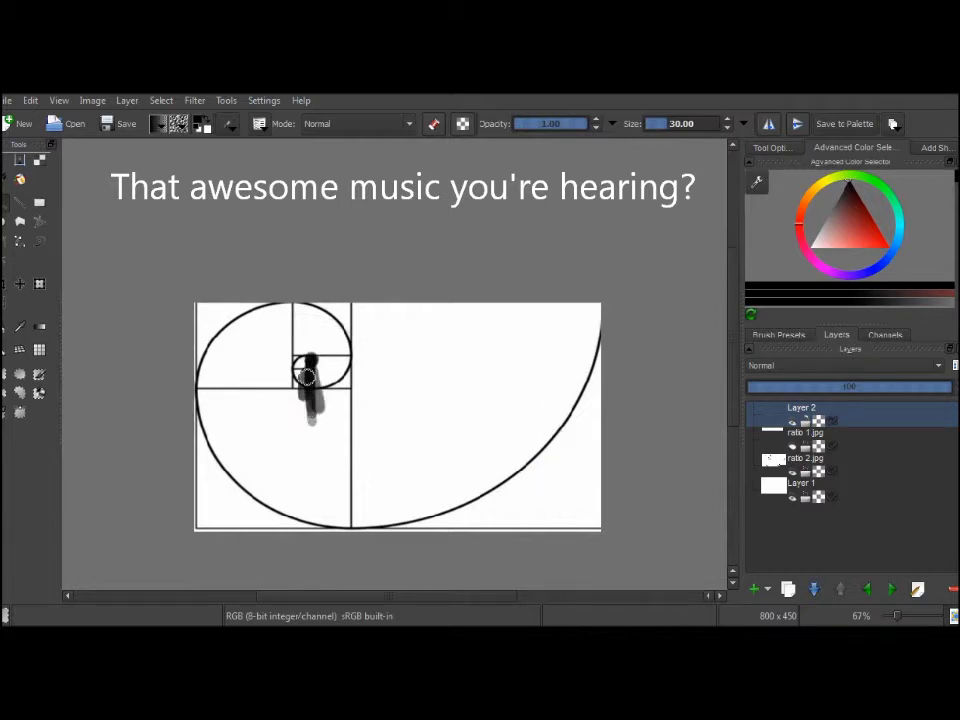
- Block in the dark cliff with its vertical edge, top ledge and scribbled body
key(e)
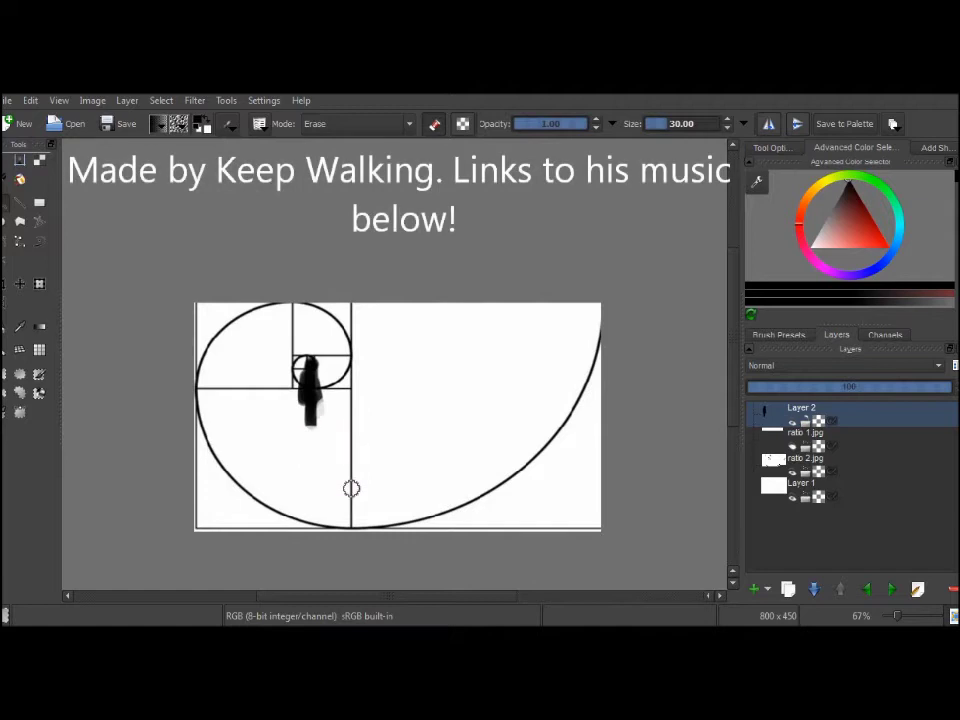
key(e)
mouse_move(348, 518)
mouse_down()
mouse_move(341, 431)
mouse_move(343, 508)
mouse_up()
drag(268, 430, 200, 432)
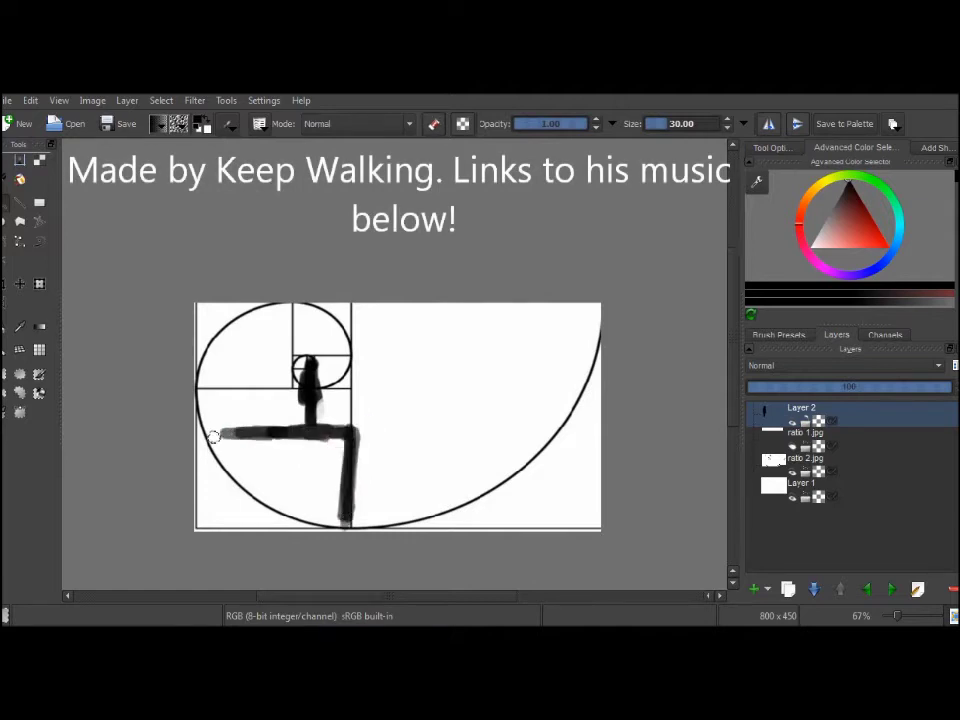
drag(284, 427, 200, 447)
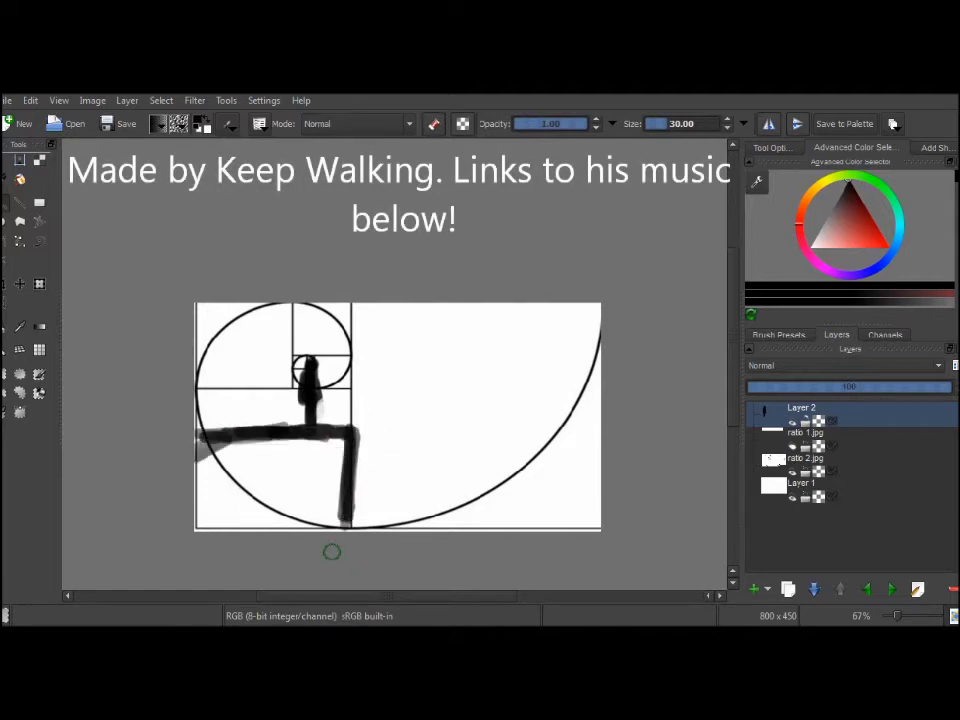
drag(332, 551, 205, 495)
- Sketch the volcano slope and the bottom ground line, undoing stray strokes and fills
drag(400, 527, 545, 458)
mouse_move(589, 525)
mouse_down()
mouse_move(530, 478)
mouse_move(555, 450)
mouse_move(570, 400)
mouse_up()
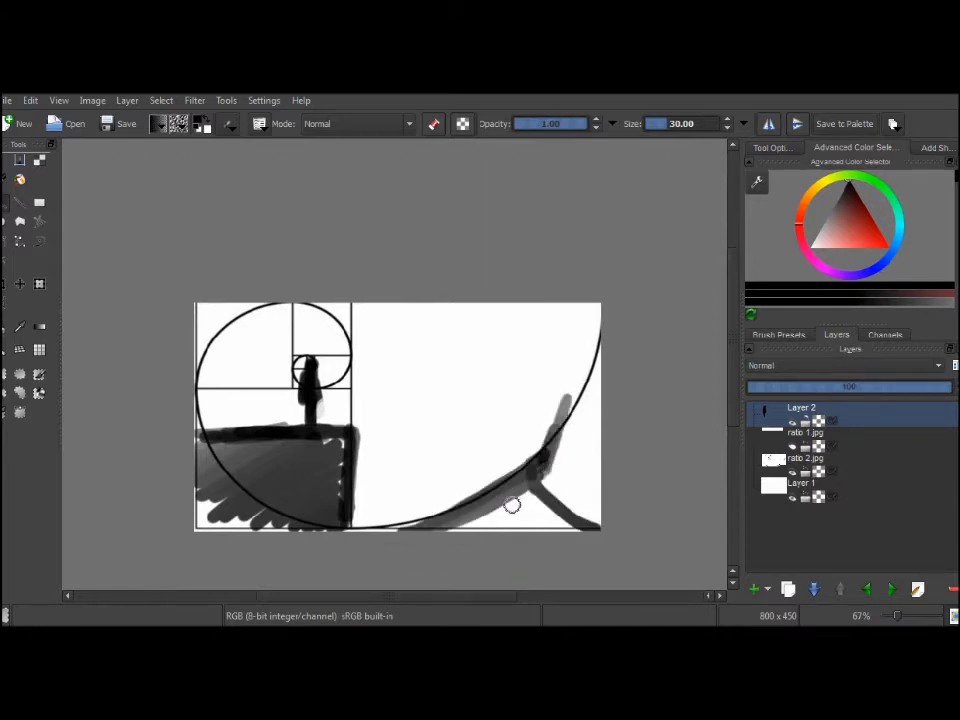
key(ctrl+z)
drag(350, 521, 405, 520)
drag(504, 517, 545, 460)
drag(460, 515, 548, 452)
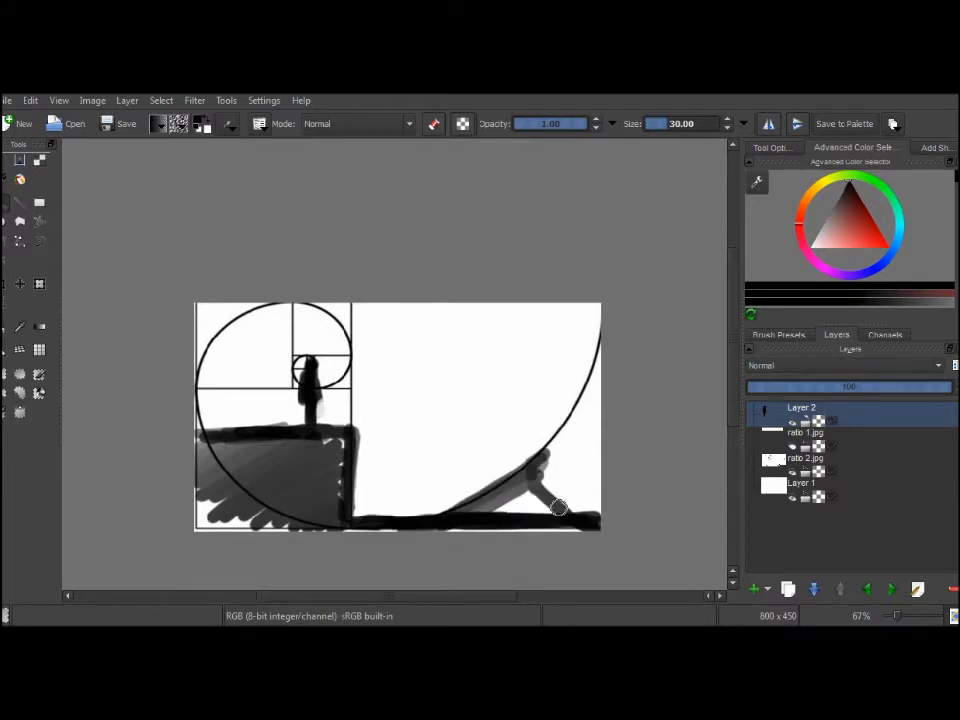
drag(355, 521, 600, 521)
mouse_move(450, 510)
mouse_down()
mouse_move(543, 500)
mouse_move(553, 435)
mouse_move(585, 380)
mouse_move(561, 467)
mouse_move(503, 447)
mouse_up()
key(e)
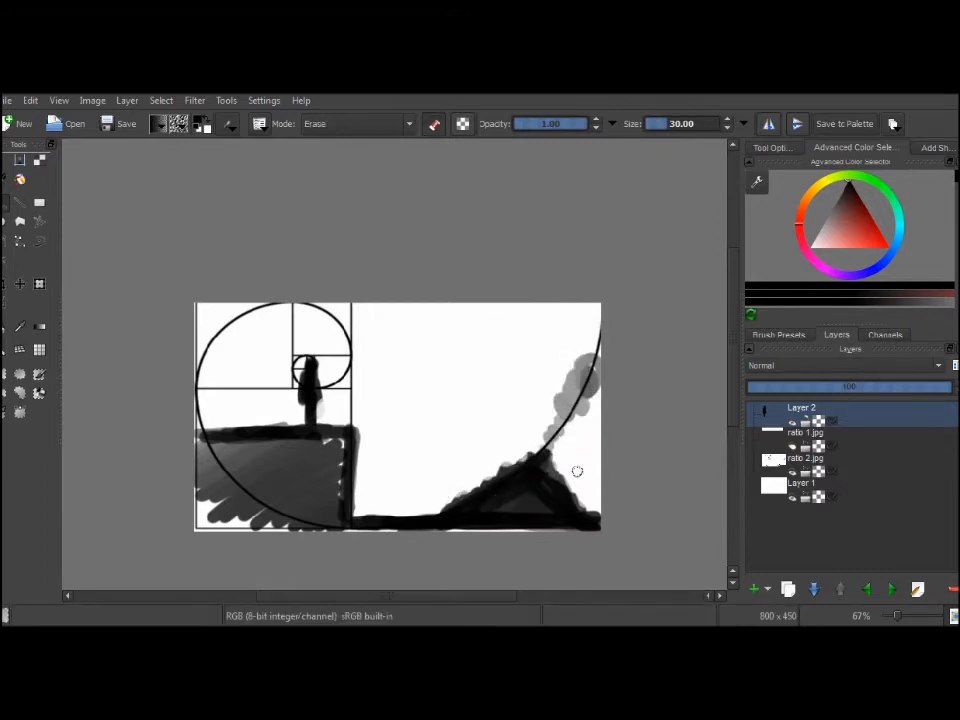
key(ctrl+z)
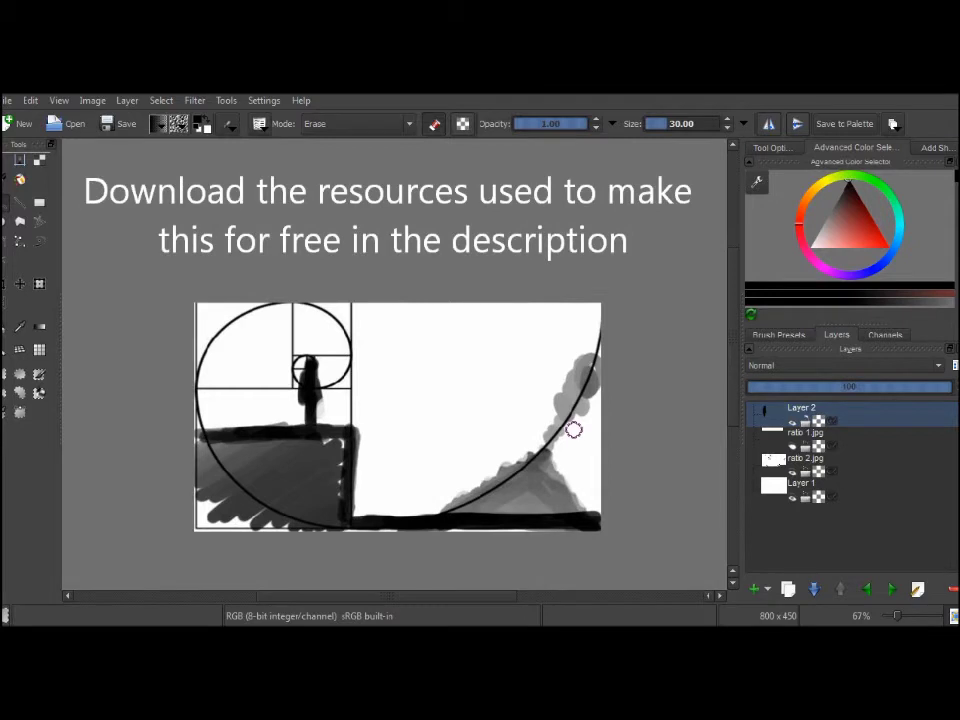
click(810, 465)
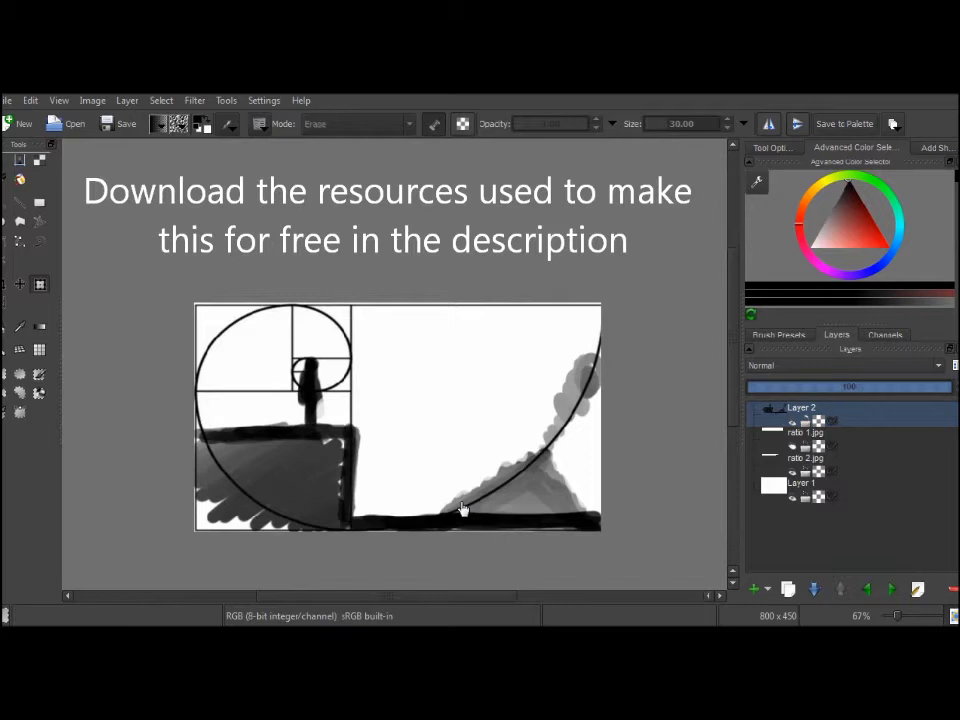
- Paint the black horse's body and head at size 25, with a lead rope to the figure
key(e)
mouse_move(224, 396)
mouse_down()
mouse_move(262, 385)
mouse_move(245, 425)
mouse_move(264, 370)
mouse_up()
right_click(255, 392)
key(e)
key(e)
key(e)
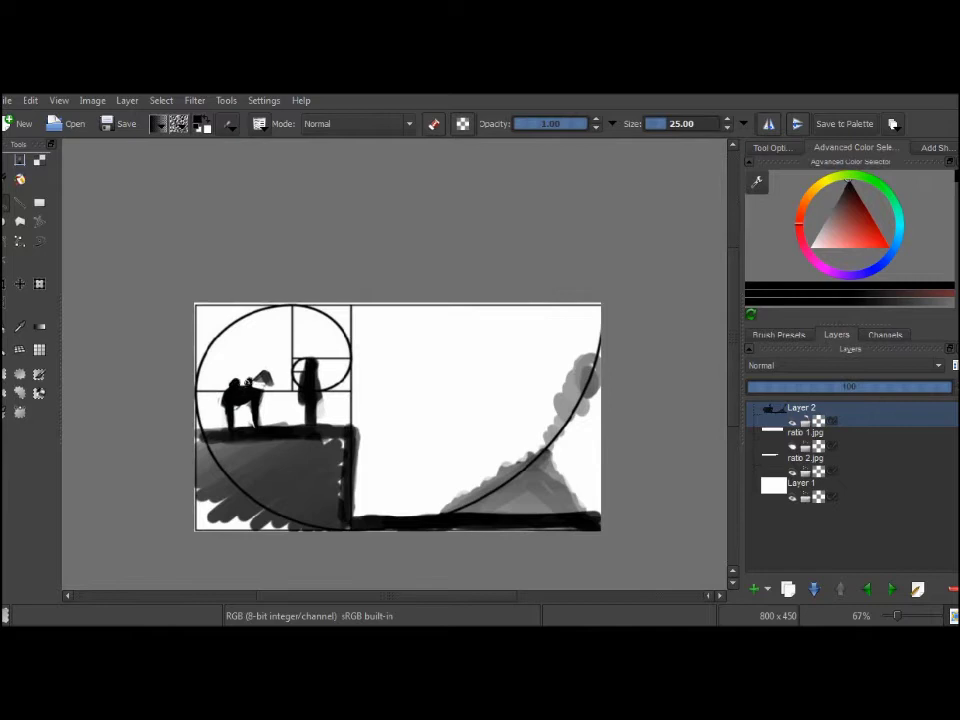
drag(250, 385, 262, 378)
key(e)
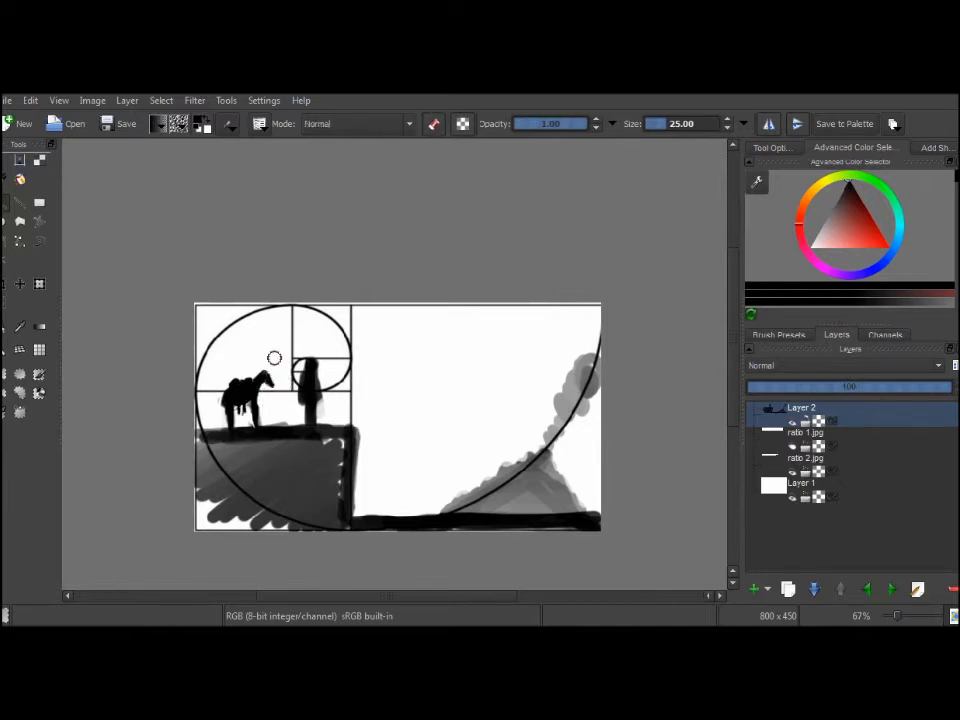
key(e)
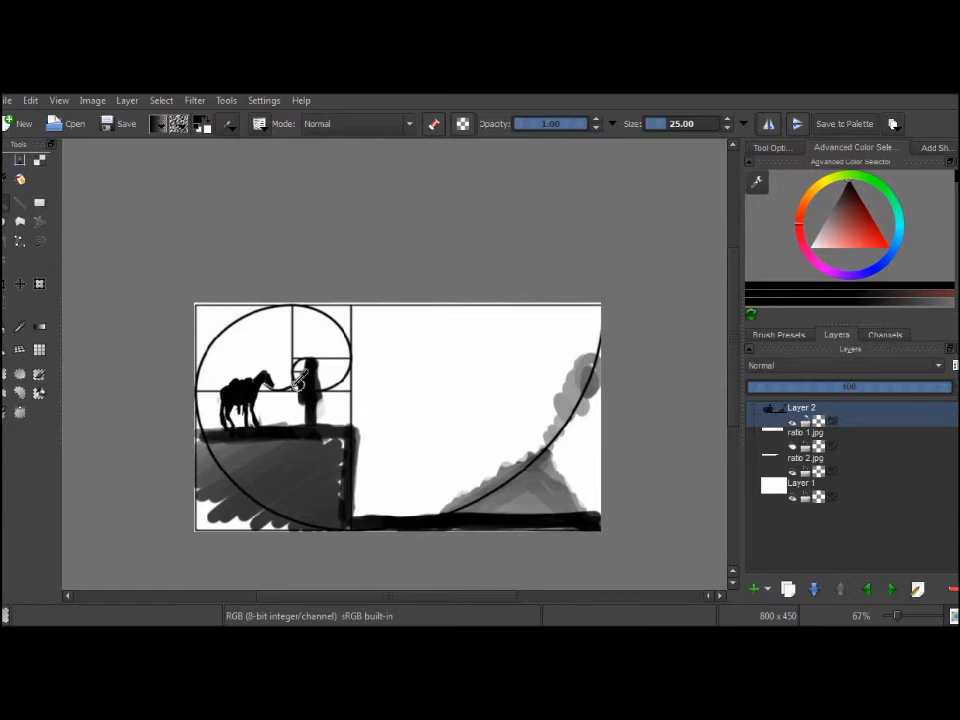
drag(274, 393, 300, 389)
- Trim the ledge's right edge and paint grass along the cliff ledge
key(e)
drag(346, 436, 346, 512)
key(e)
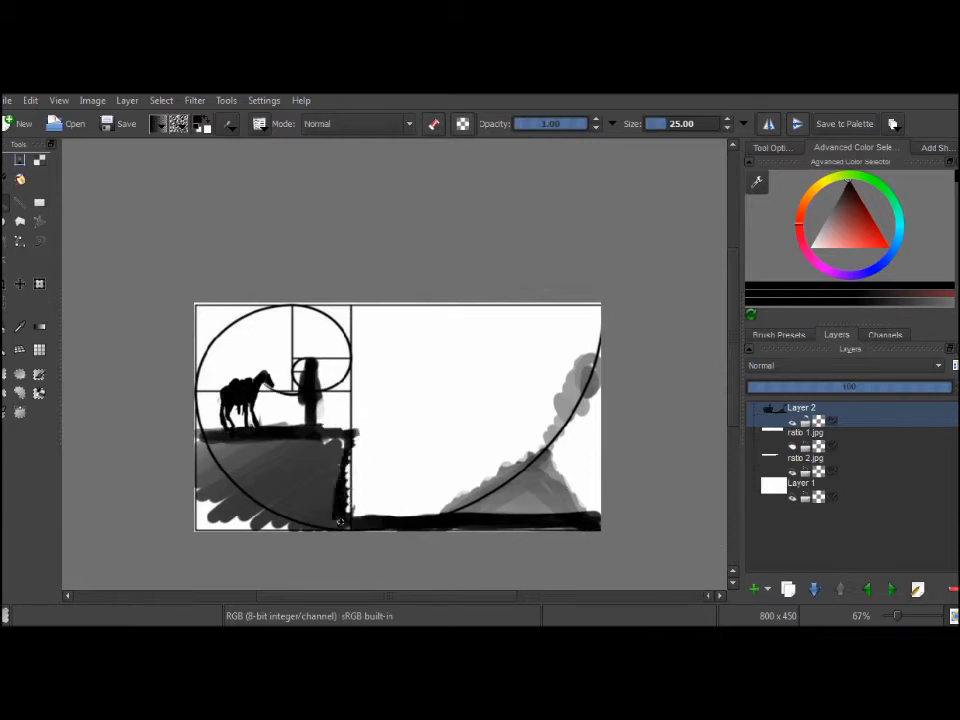
mouse_move(205, 430)
mouse_down()
mouse_move(240, 402)
mouse_move(350, 408)
mouse_up()
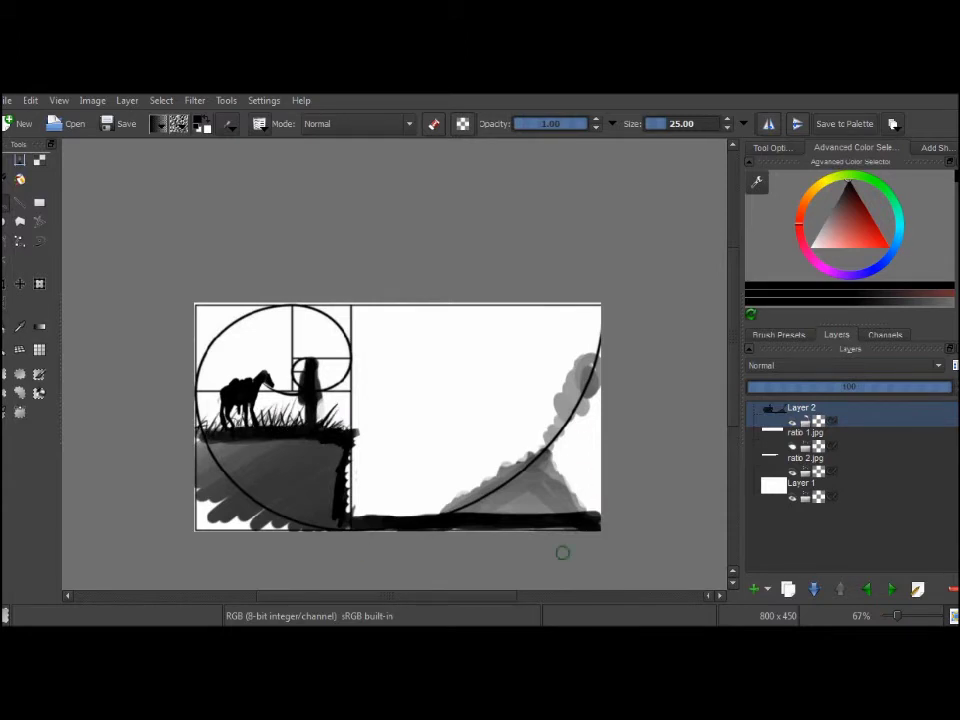
- Duplicate the ratio 2.jpg layer, then paint debris along the ground line on Layer 2
click(805, 458)
click(788, 589)
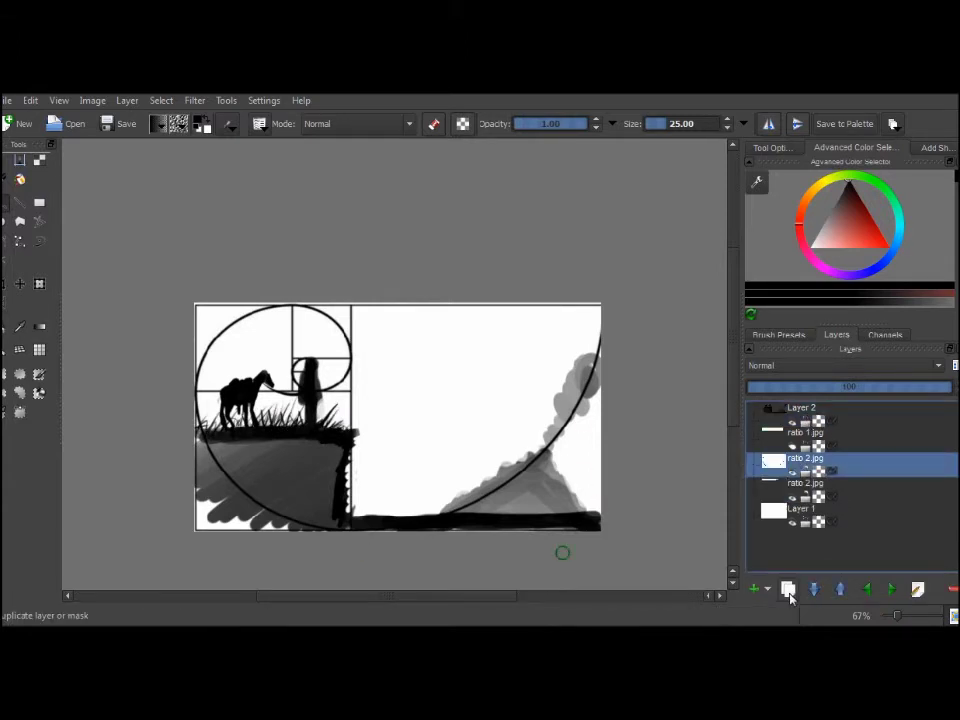
click(800, 410)
key(e)
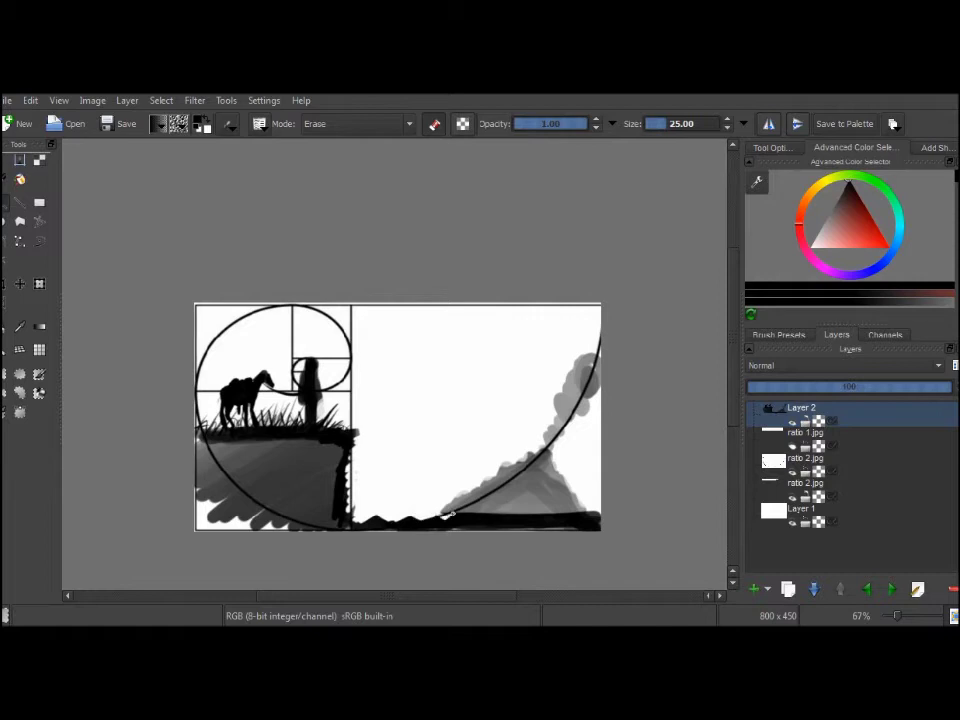
key(e)
mouse_move(491, 510)
mouse_down()
mouse_move(561, 512)
mouse_move(372, 505)
mouse_move(355, 480)
mouse_move(406, 487)
mouse_up()
key(e)
key(e)
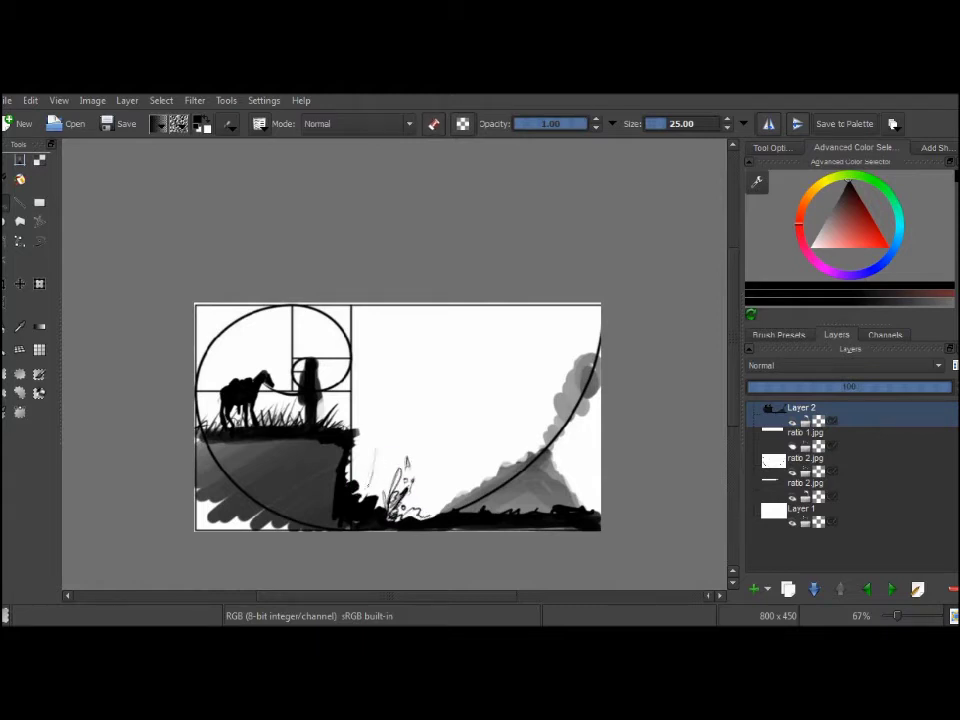
- Add faint grass strokes and paint a conical hat on the standing figure
drag(365, 482, 360, 448)
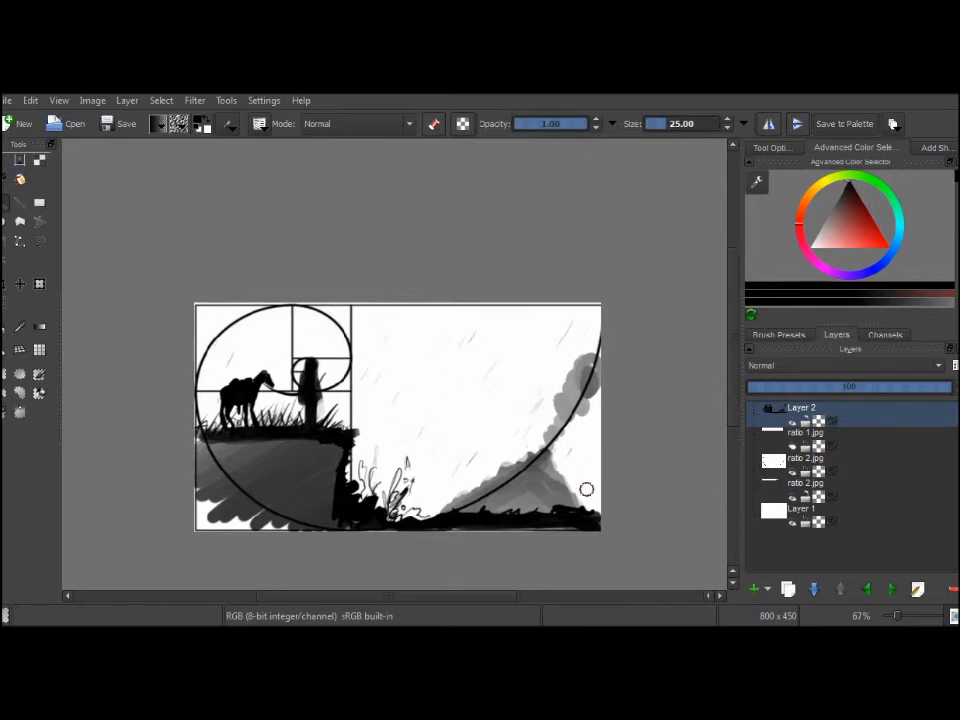
drag(298, 362, 328, 359)
key(e)
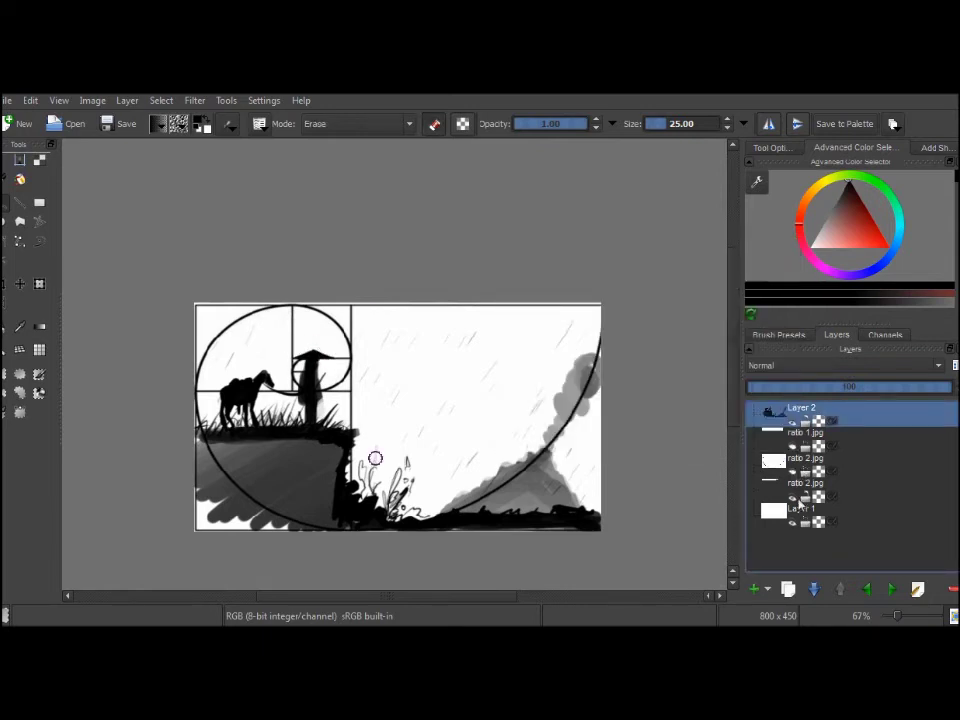
- Scratch white debris streaks into the black ground and add a short rain stroke near the top
key(e)
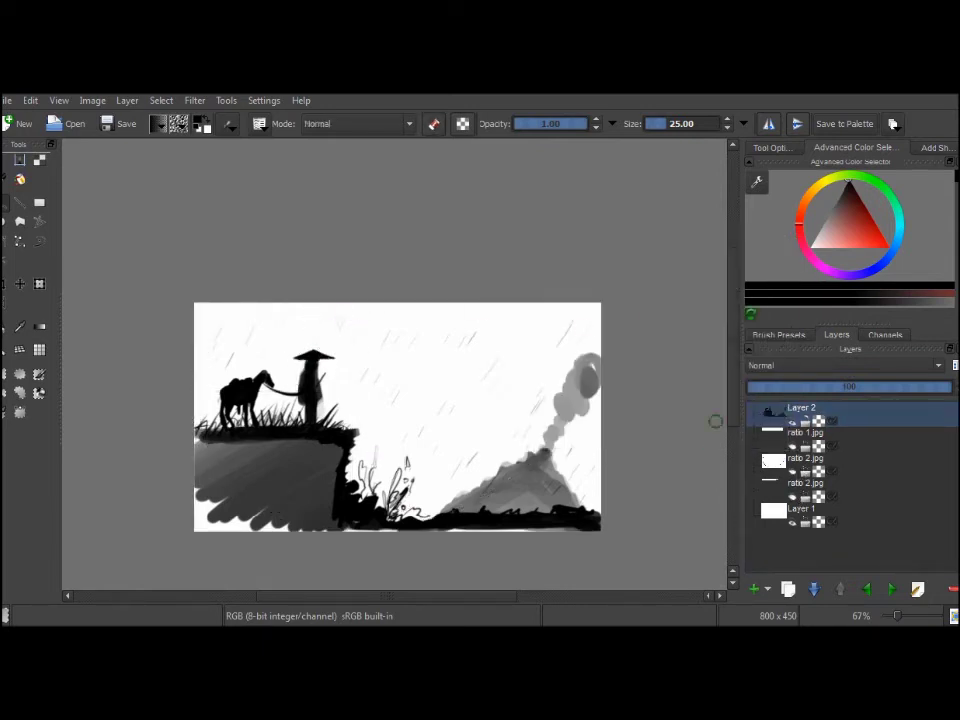
key(e)
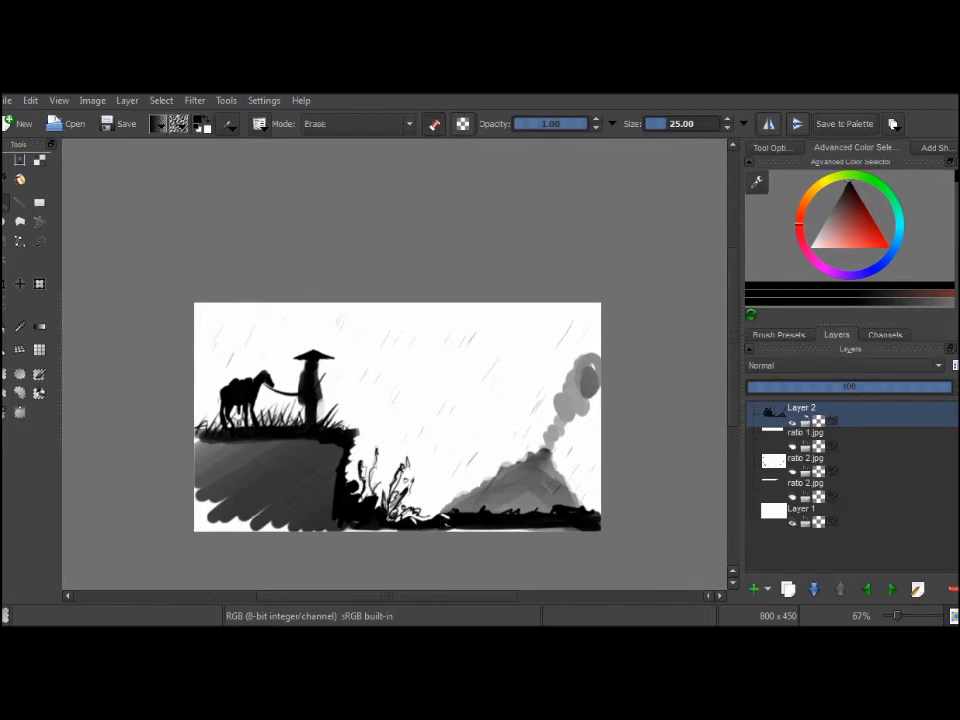
drag(480, 515, 590, 518)
key(e)
key(e)
key(e)
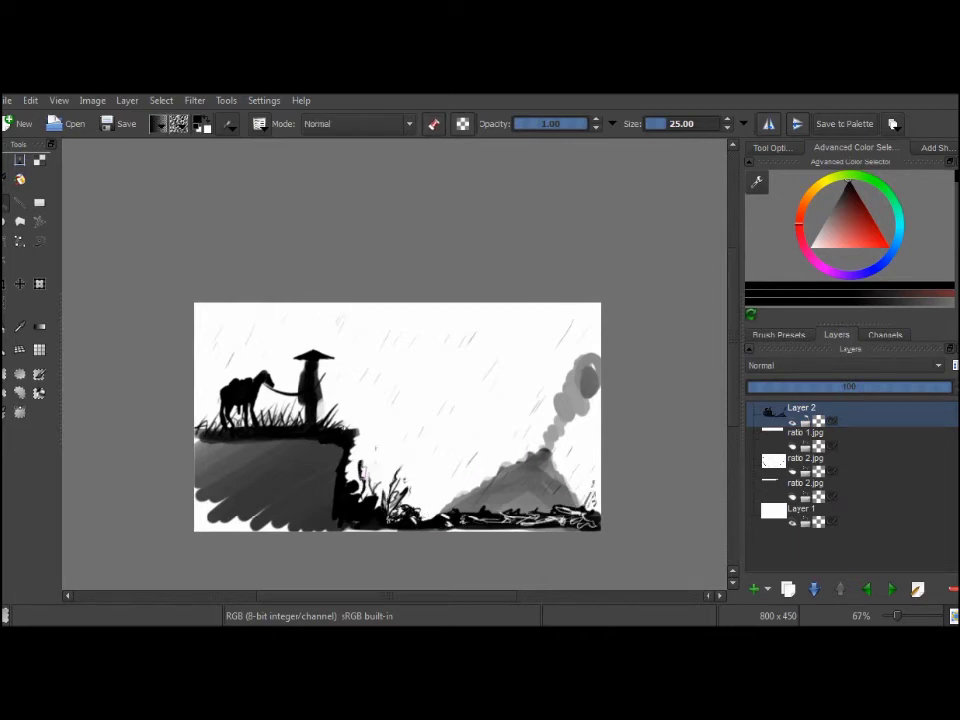
drag(419, 315, 437, 306)
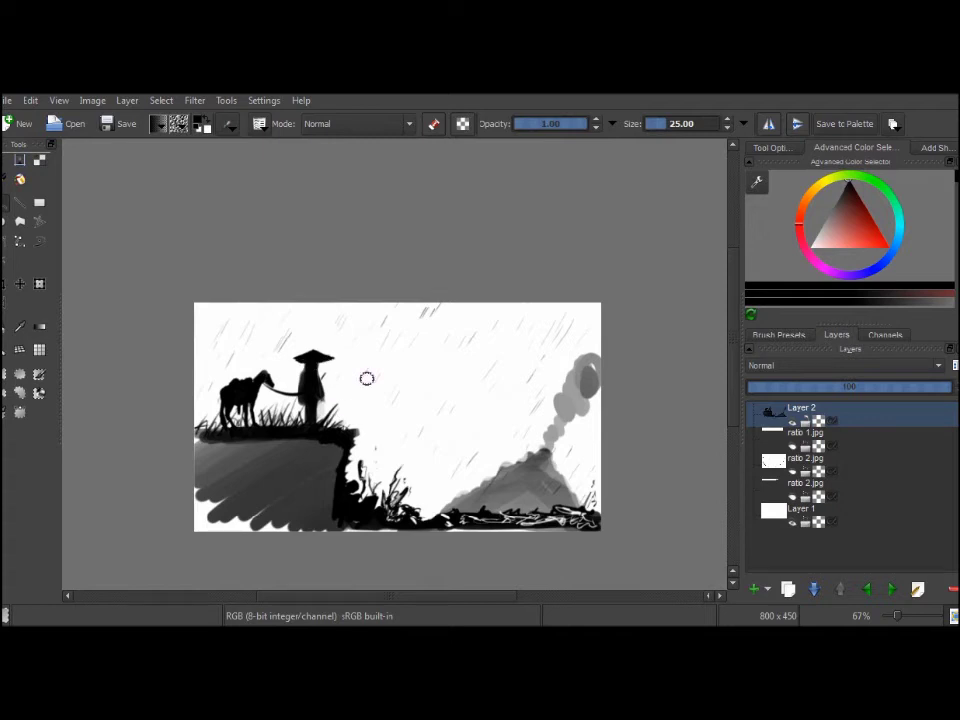
- Switch to the size 30 brush preset and erase part of the cliff edge to white
key(e)
key(e)
right_click(498, 480)
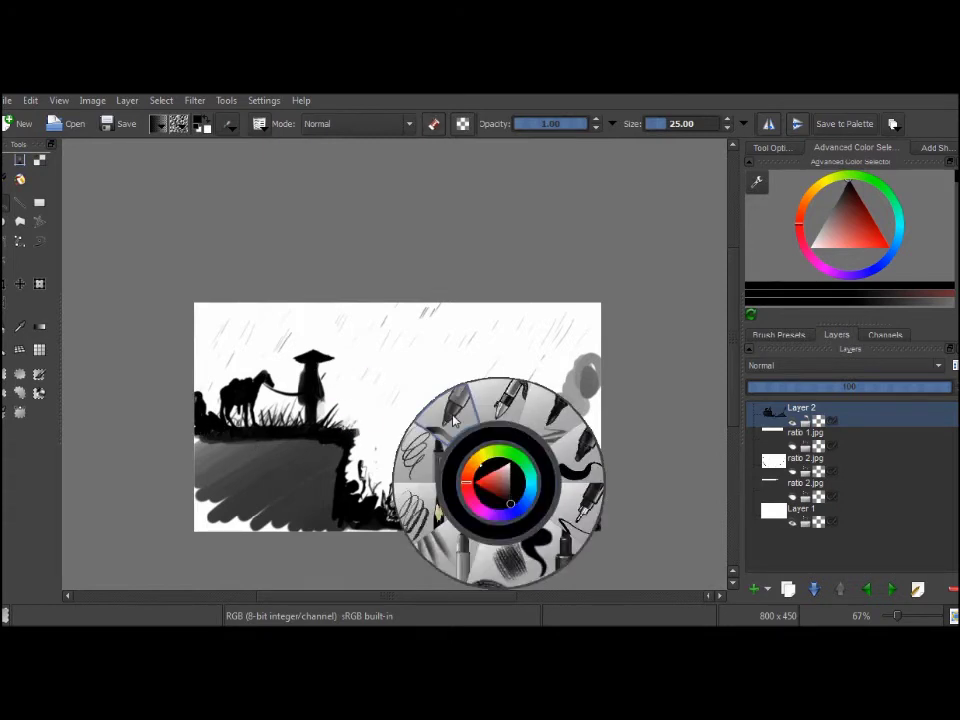
click(454, 420)
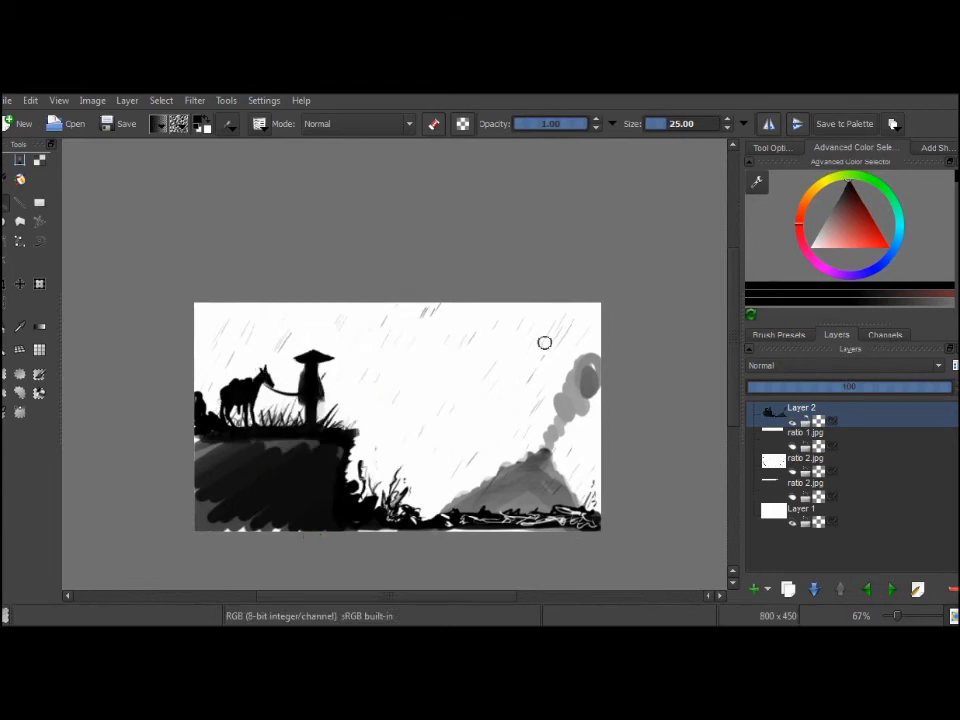
key(e)
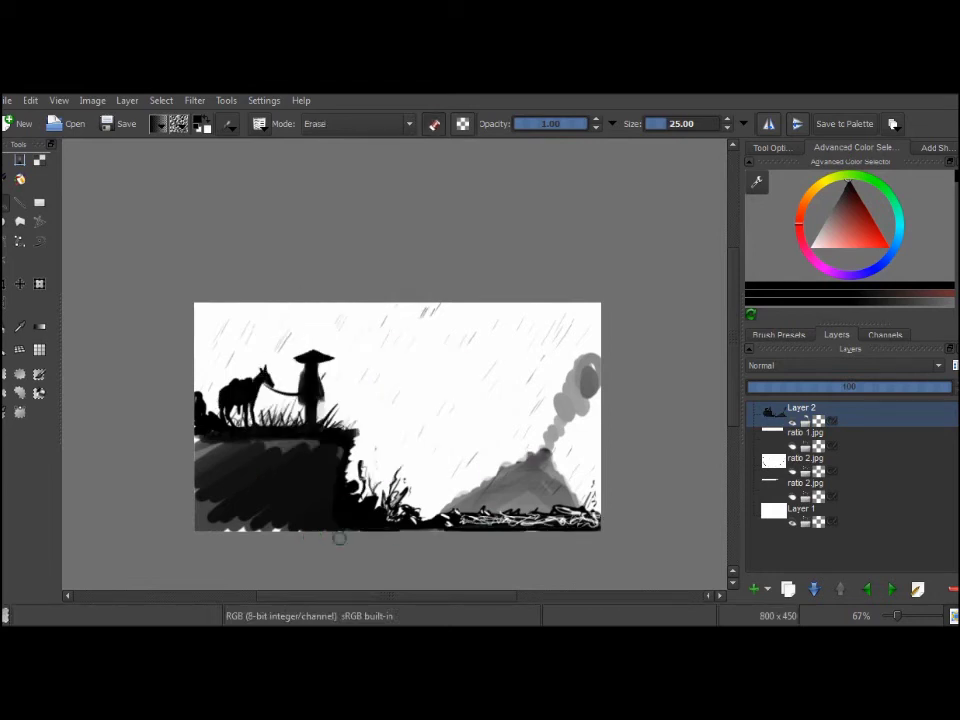
drag(345, 480, 385, 440)
- Paint a grass blade on the cliff edge, then clean the bottom-left ground with a soft half-opacity eraser
key(e)
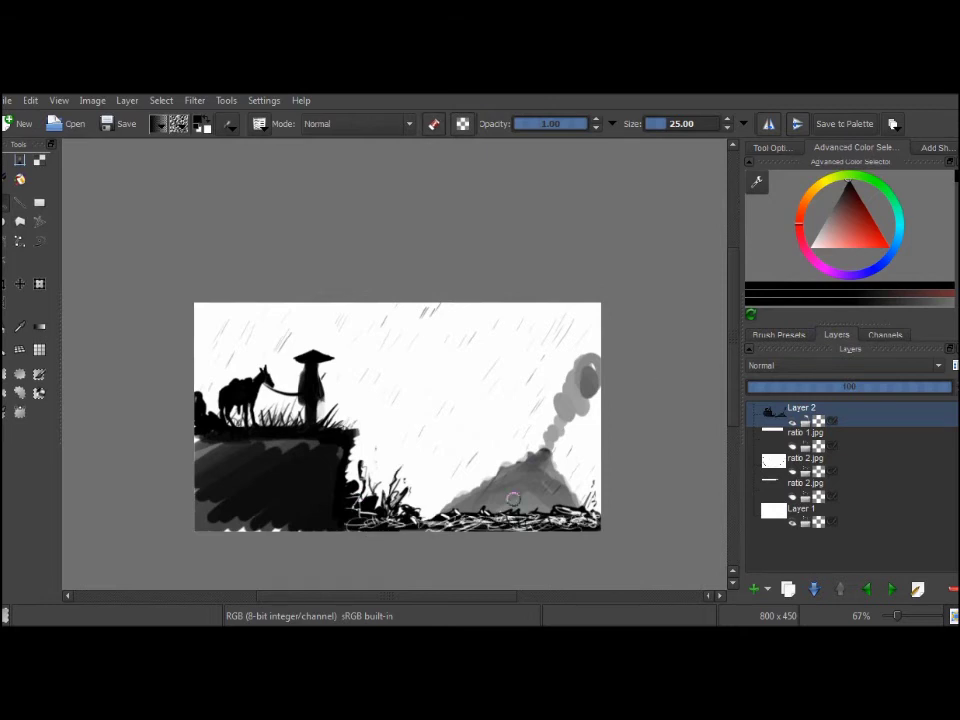
right_click(536, 418)
drag(362, 502, 356, 458)
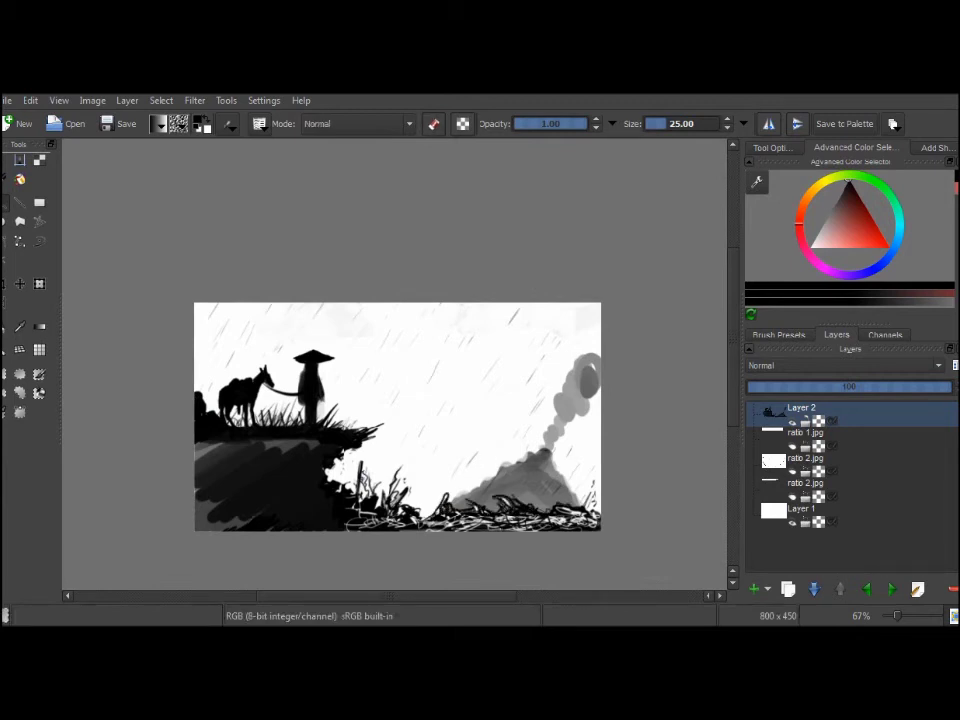
right_click(441, 454)
click(365, 515)
key(d)
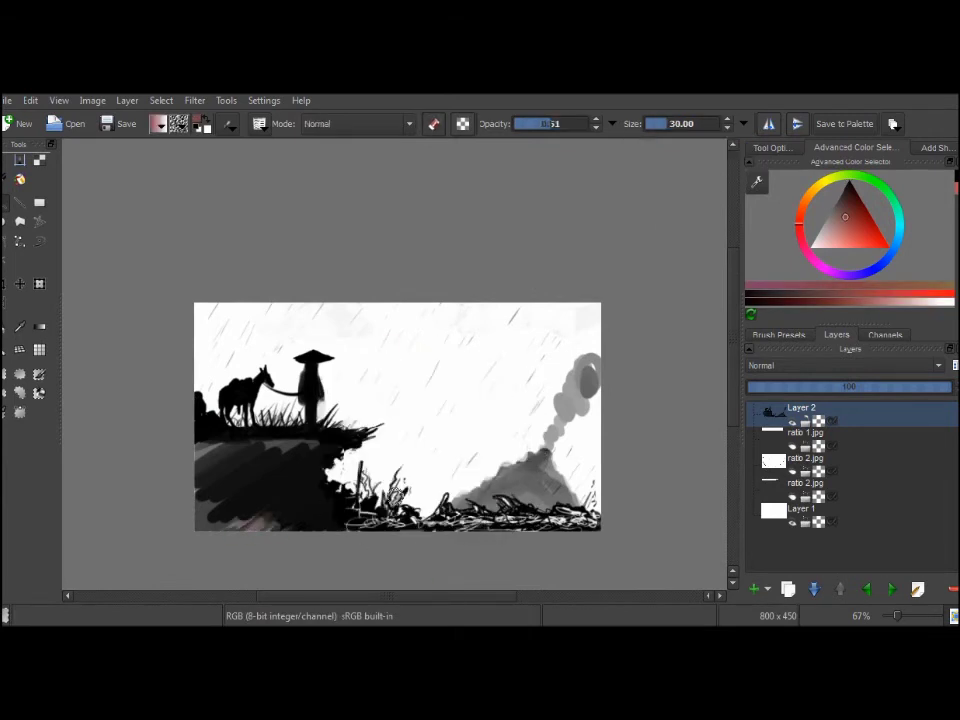
drag(189, 521, 311, 521)
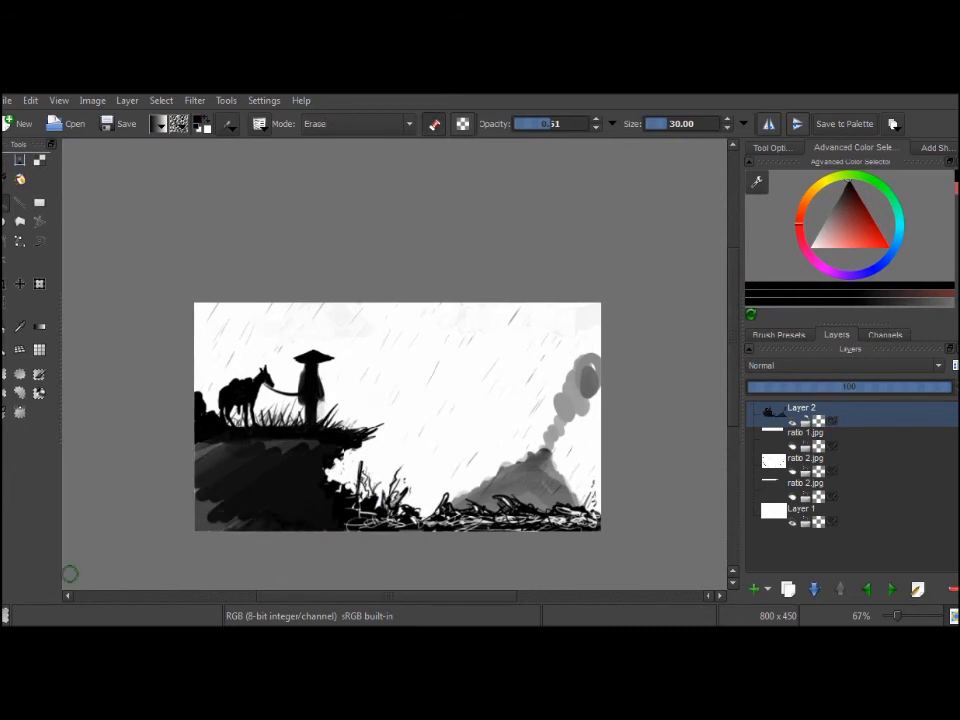
- Add a Brightness / Contrast filter mask to Layer 1 with a lowered curve, then reselect Layer 2
click(857, 516)
right_click(857, 516)
click(825, 465)
click(352, 315)
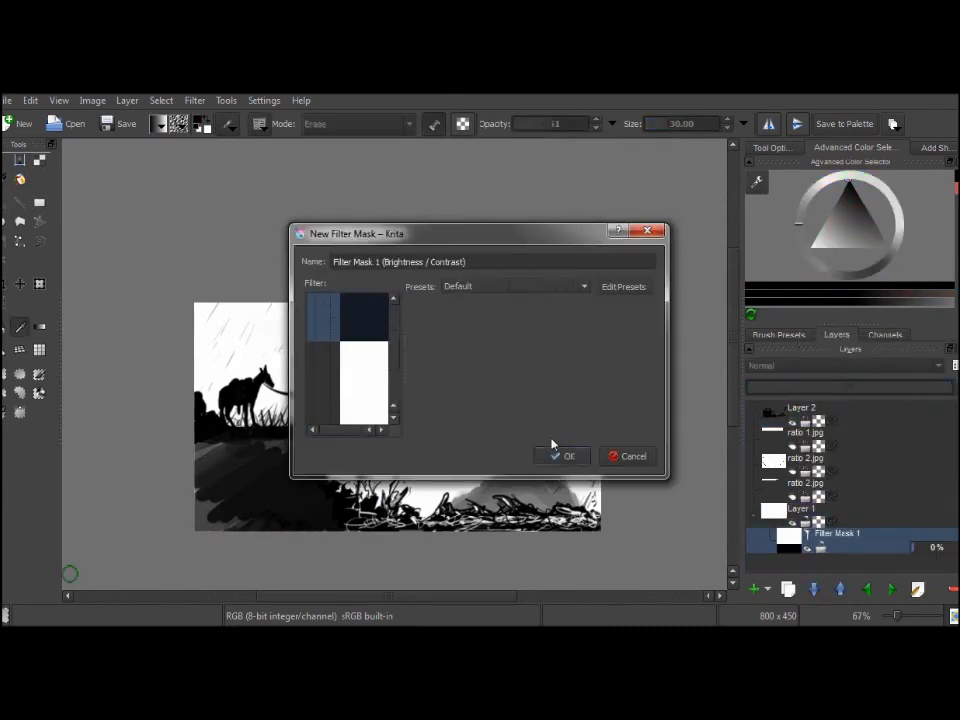
click(563, 456)
right_click(800, 533)
click(805, 373)
mouse_move(681, 238)
mouse_down()
mouse_move(680, 265)
mouse_move(880, 257)
mouse_up()
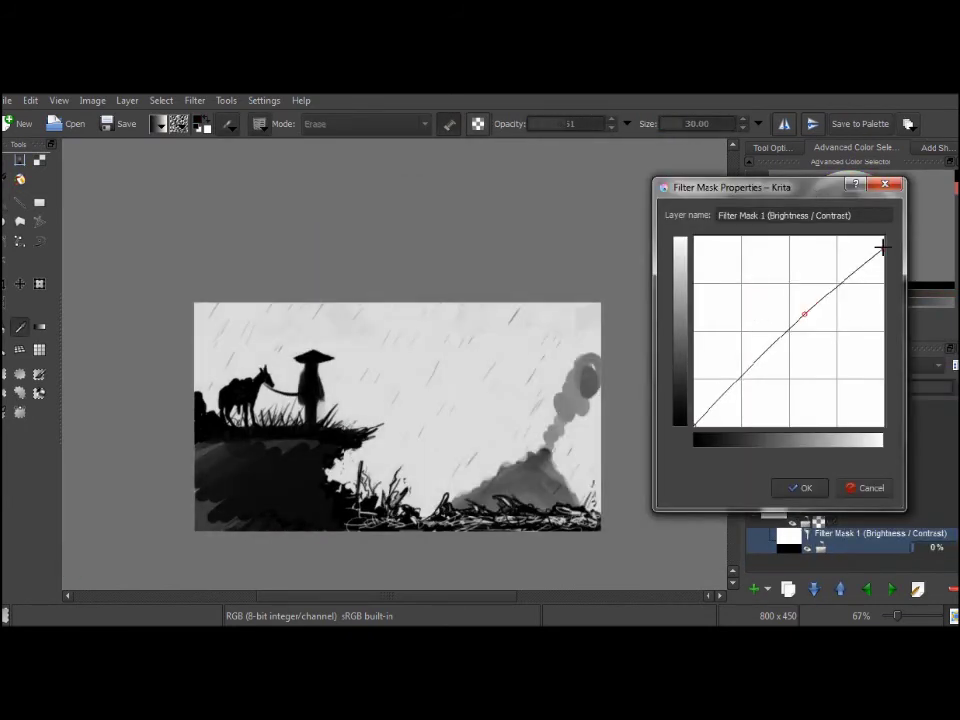
click(807, 490)
click(860, 415)
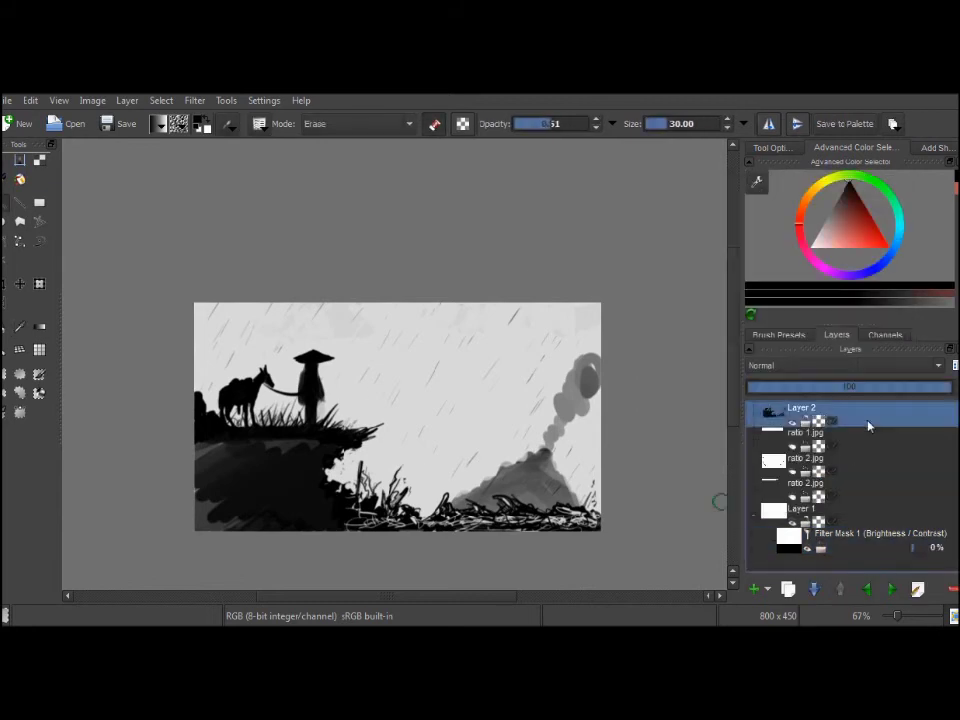
right_click(620, 460)
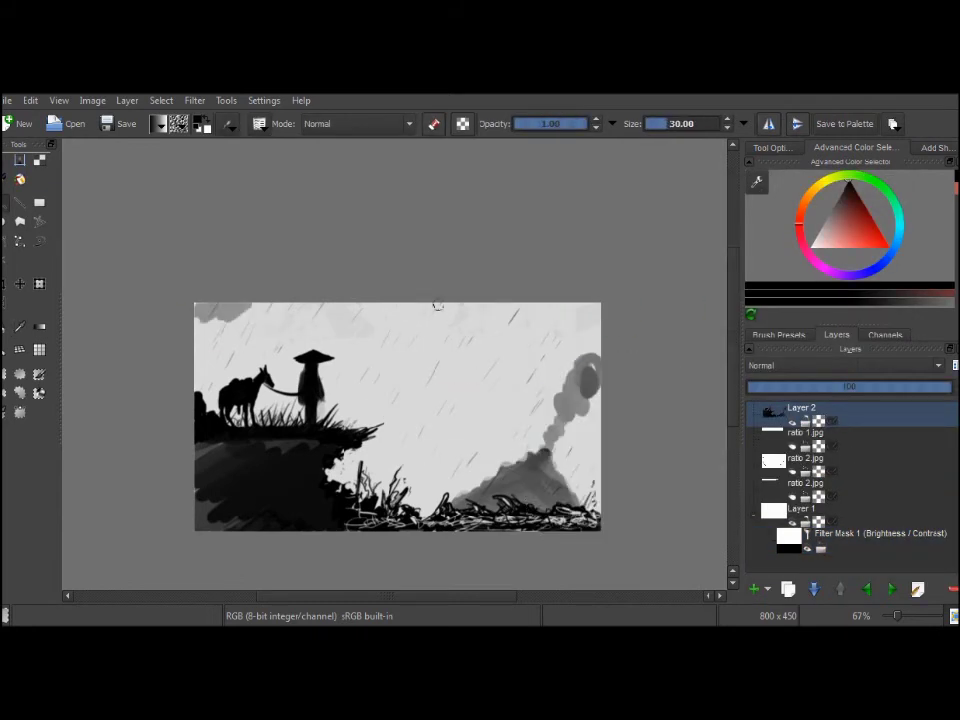
- Lower the brush opacity and paint a wavy grey cloud band along the top edge
key(i)
drag(197, 311, 646, 298)
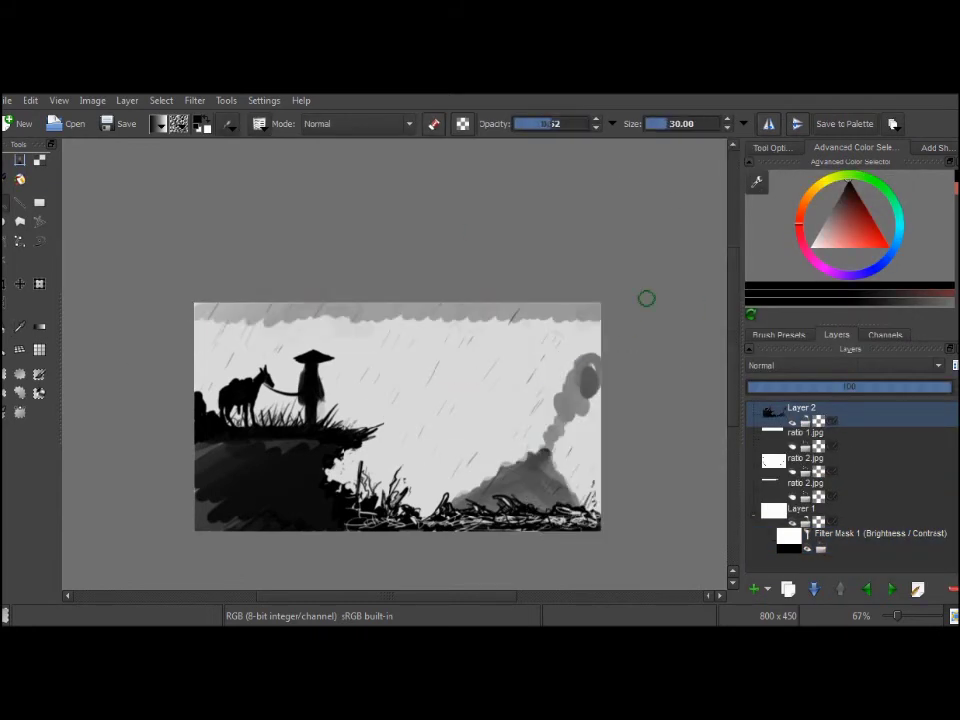
key(e)
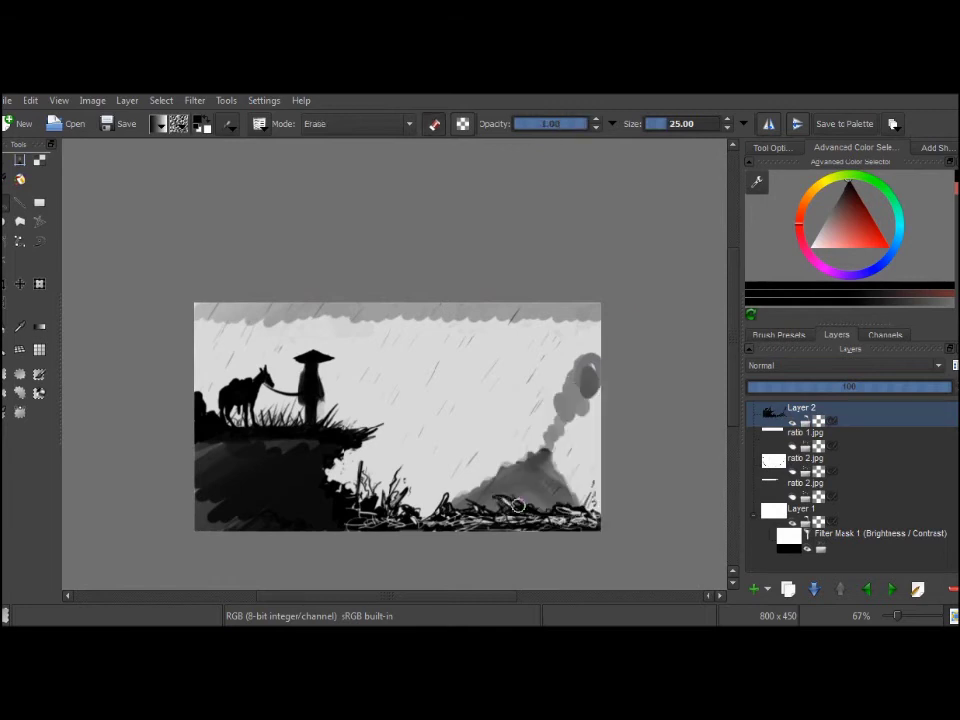
key(e)
- Add grey smoke puffs along the volcano's smoke column
key(e)
key(e)
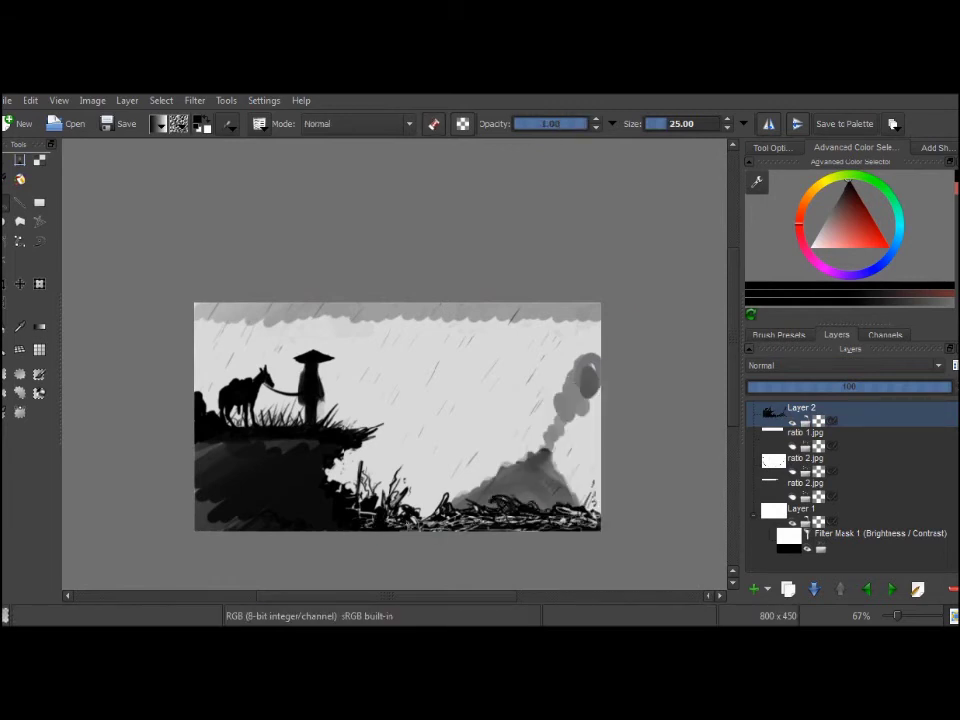
right_click(605, 398)
key(e)
key(e)
drag(578, 398, 567, 420)
right_click(604, 401)
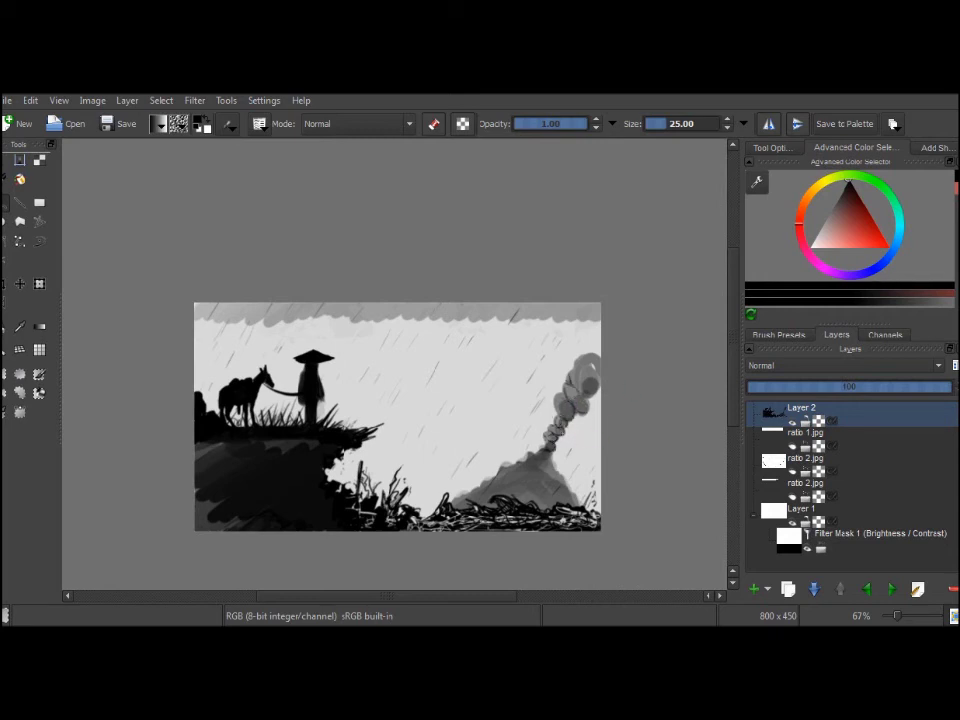
- Thin out part of the smoke column with a low-opacity eraser
right_click(611, 392)
key(e)
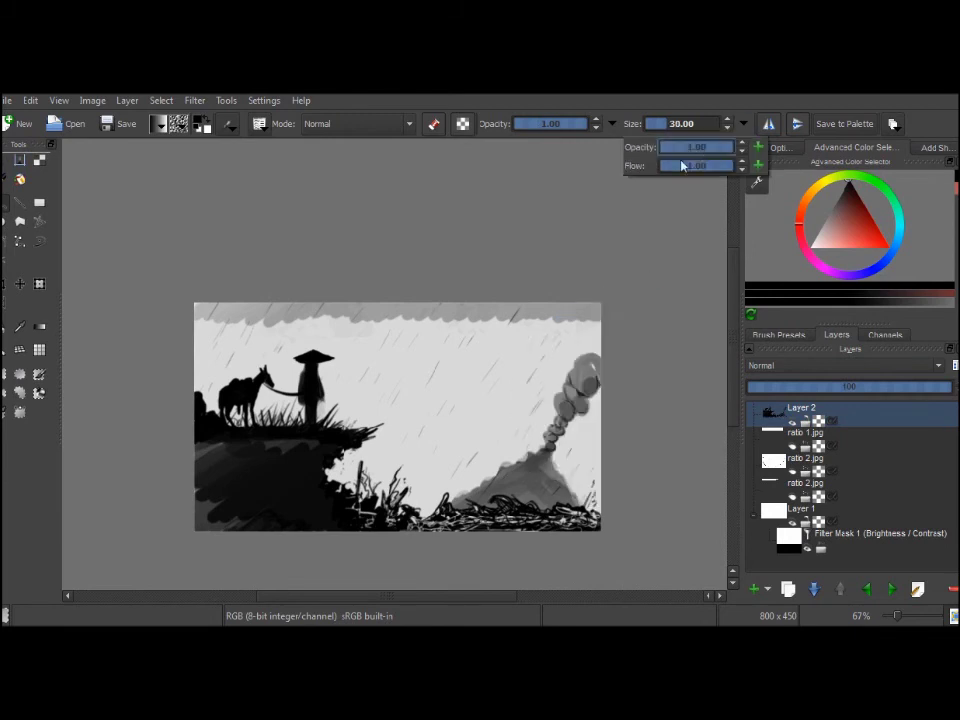
scroll(620, 307, down, 1)
drag(592, 336, 566, 416)
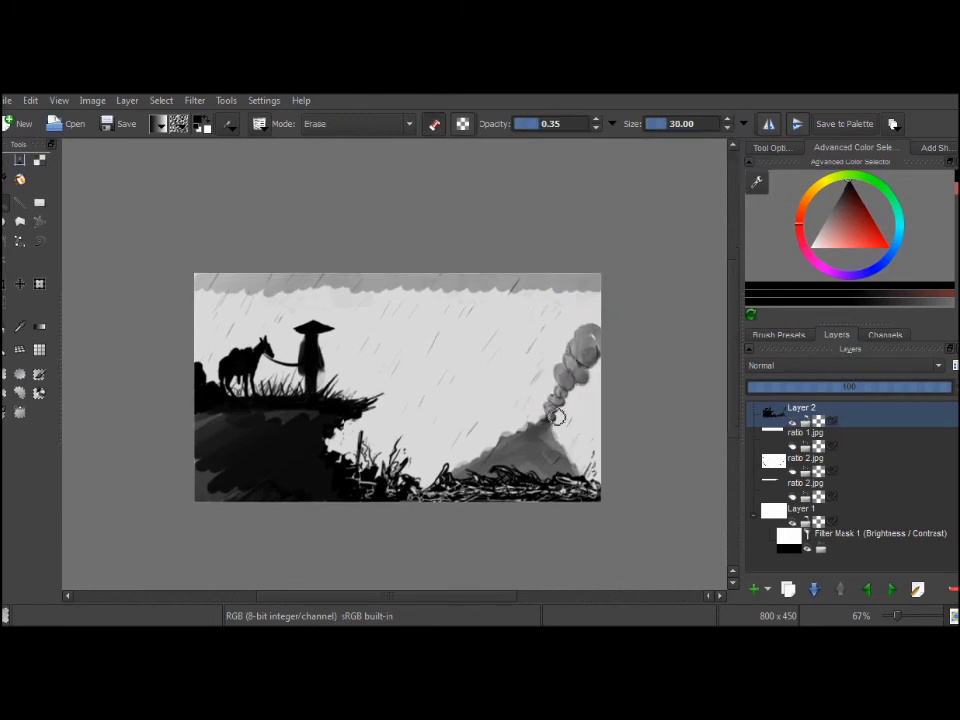
key(e)
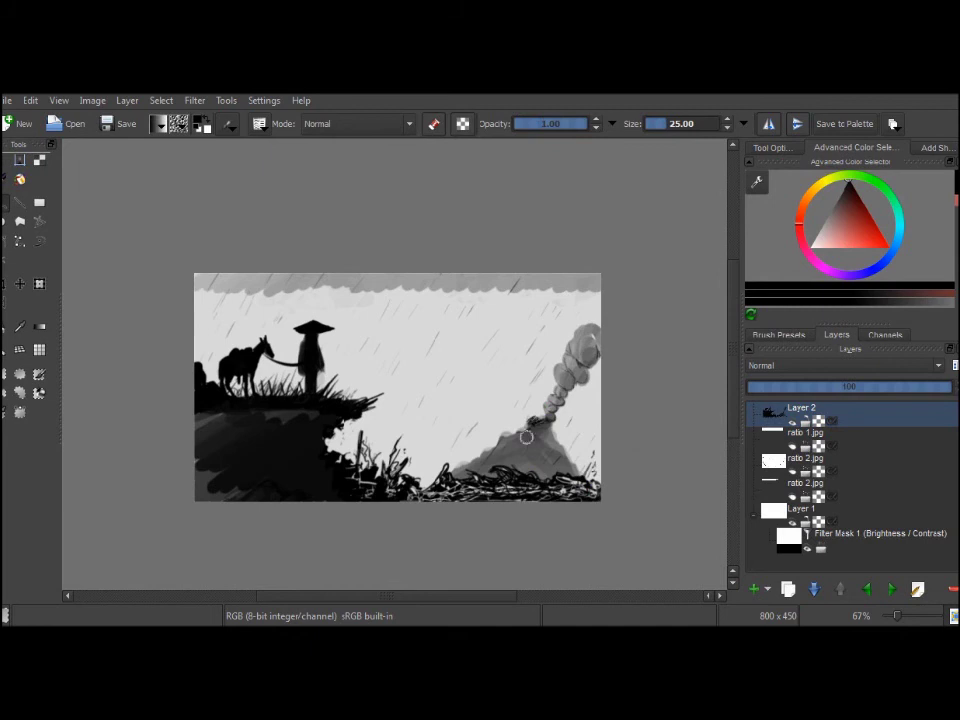
- Dab dark grey at the smoke column's base with the size 30 brush
right_click(621, 467)
click(538, 421)
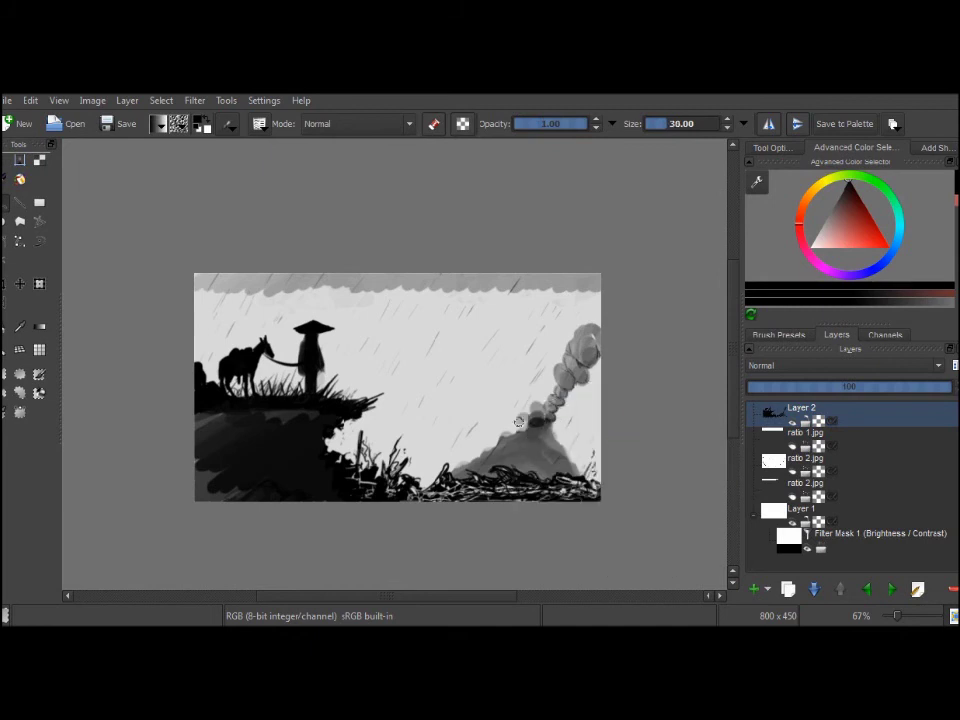
drag(534, 418, 565, 418)
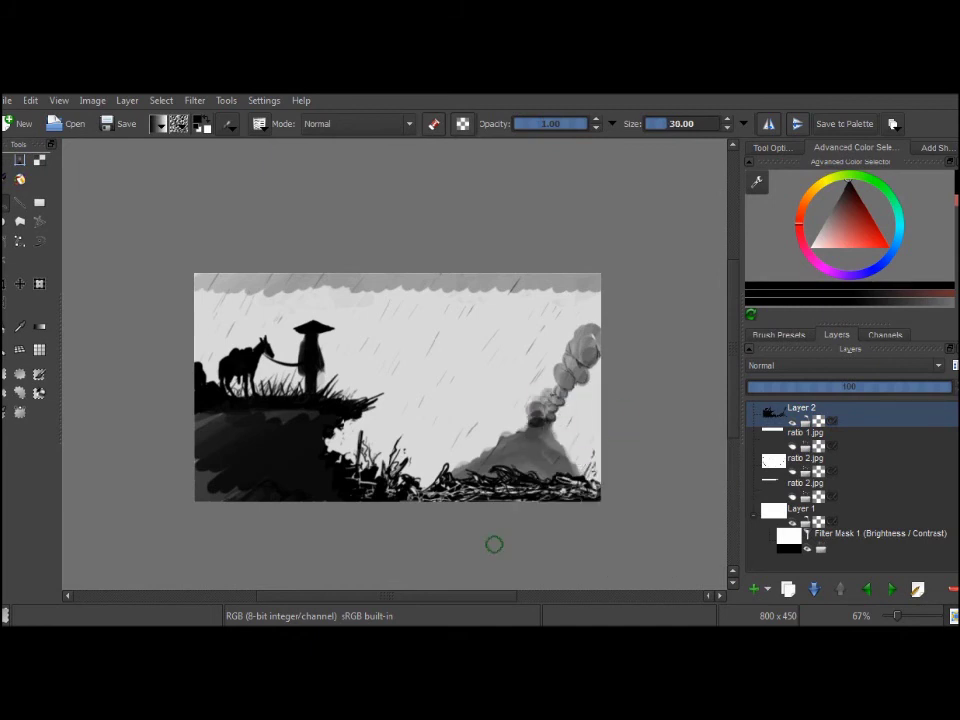